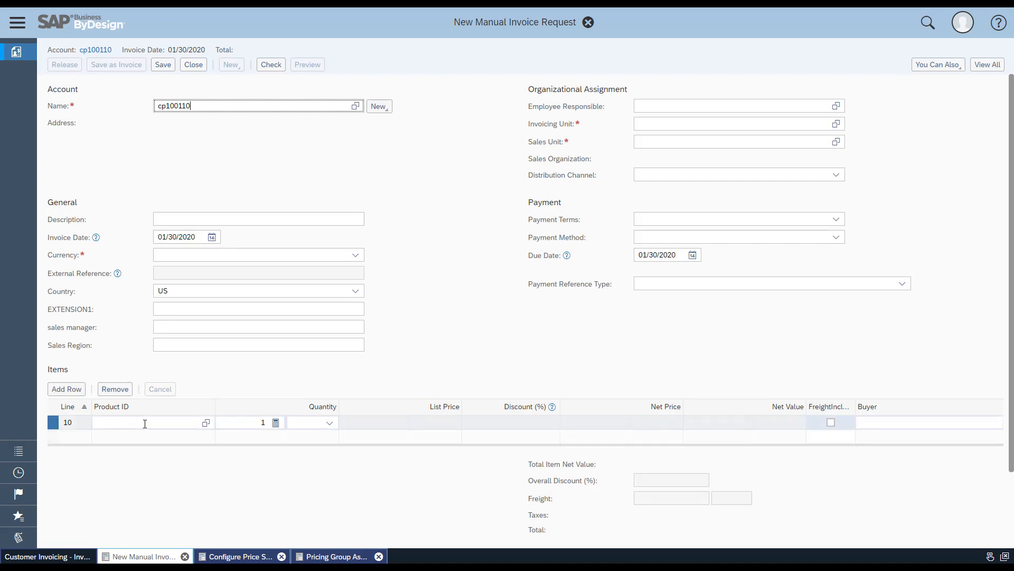
Enter product P100001 on item line 10 of the manual invoice request
{"action": "left_click", "coordinate": [145, 423]}
{"action": "type", "text": "P10000"}
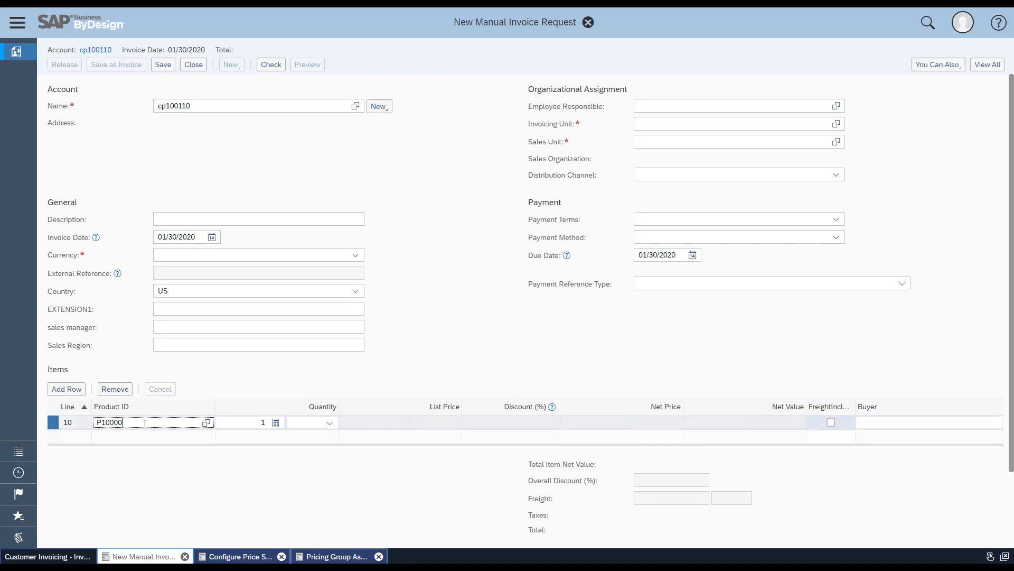
{"action": "type", "text": "1"}
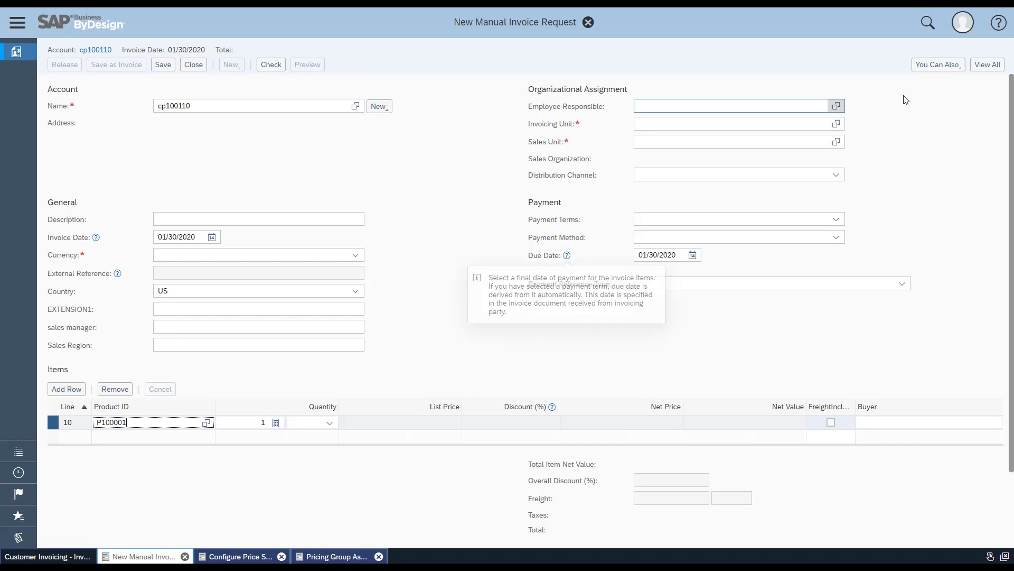
Show the request's full details and add a Freight price component of 25.00 USD to its total pricing
{"action": "left_click", "coordinate": [987, 64]}
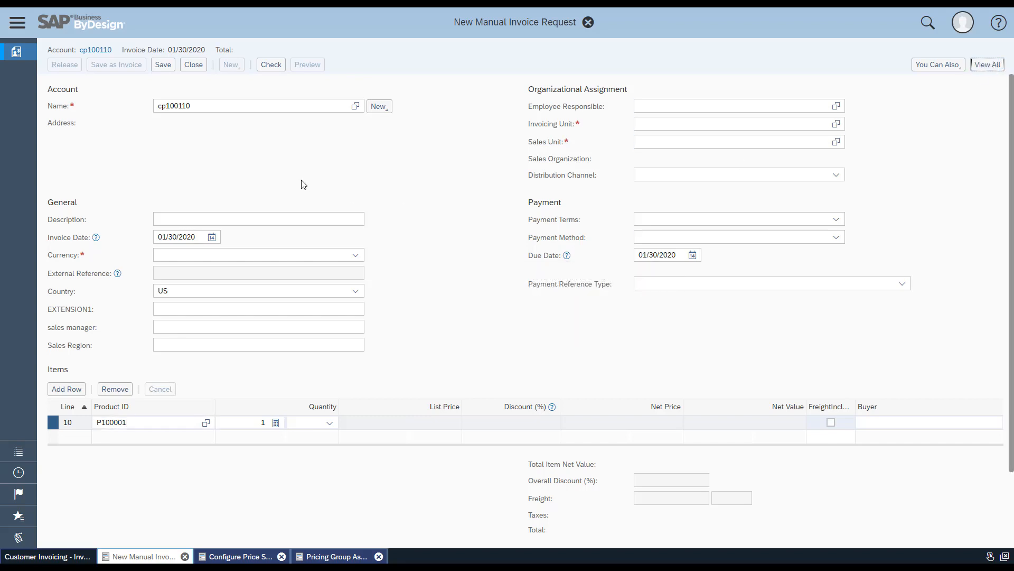
{"action": "left_click", "coordinate": [144, 87]}
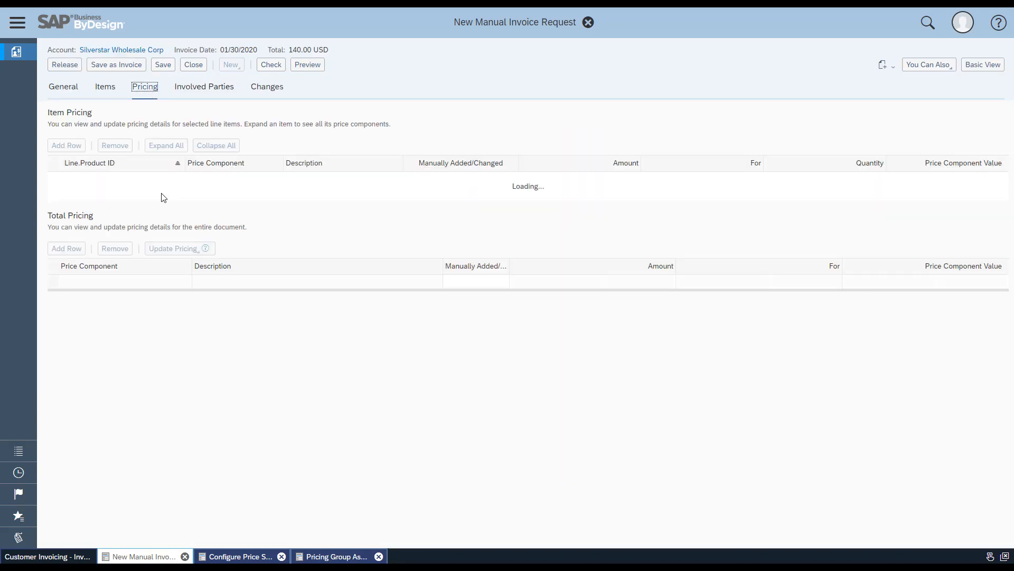
{"action": "left_click", "coordinate": [67, 236]}
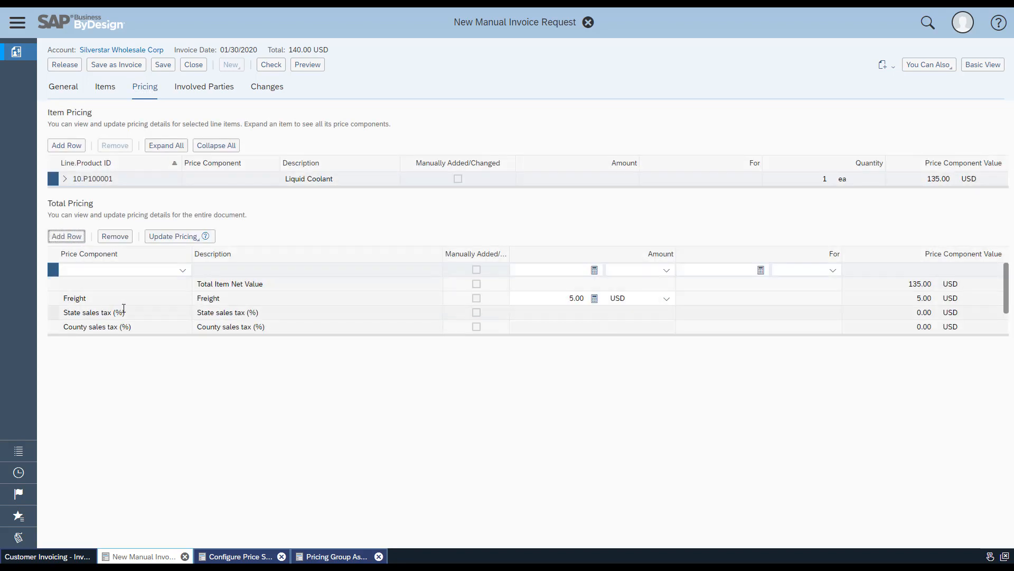
{"action": "left_click", "coordinate": [117, 270]}
{"action": "left_click", "coordinate": [108, 319]}
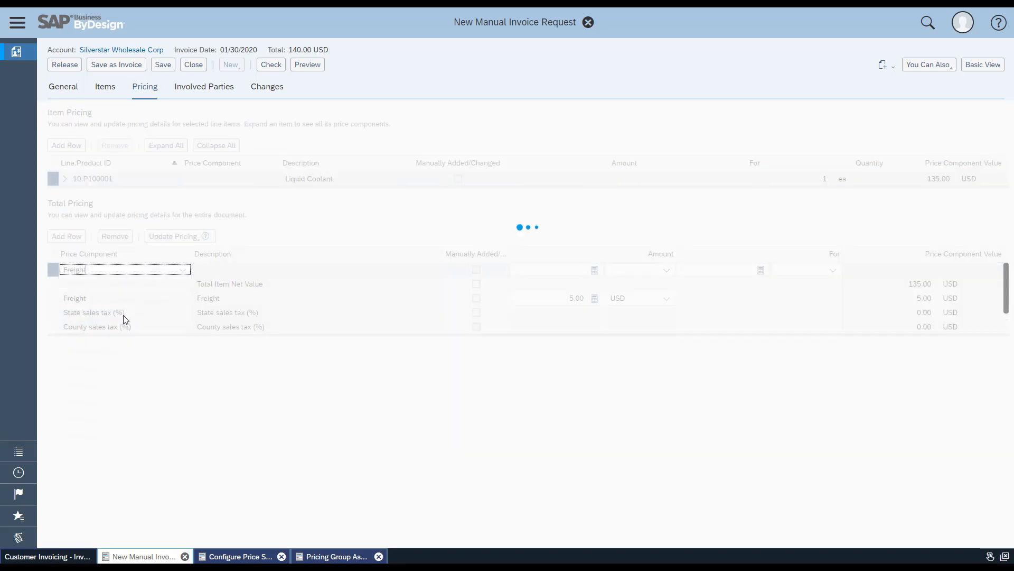
{"action": "left_click", "coordinate": [549, 285]}
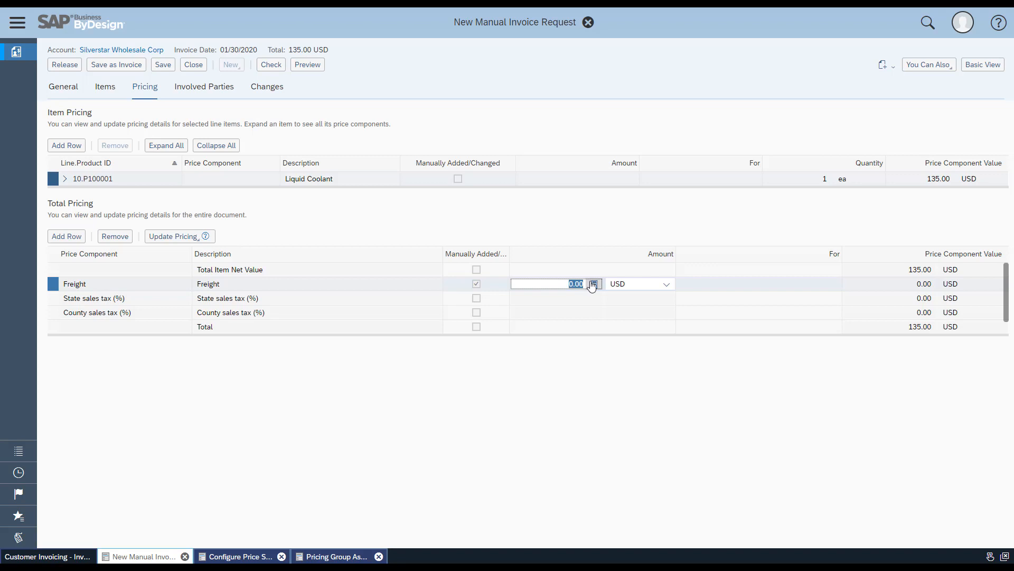
{"action": "type", "text": "25"}
{"action": "key", "text": "Return"}
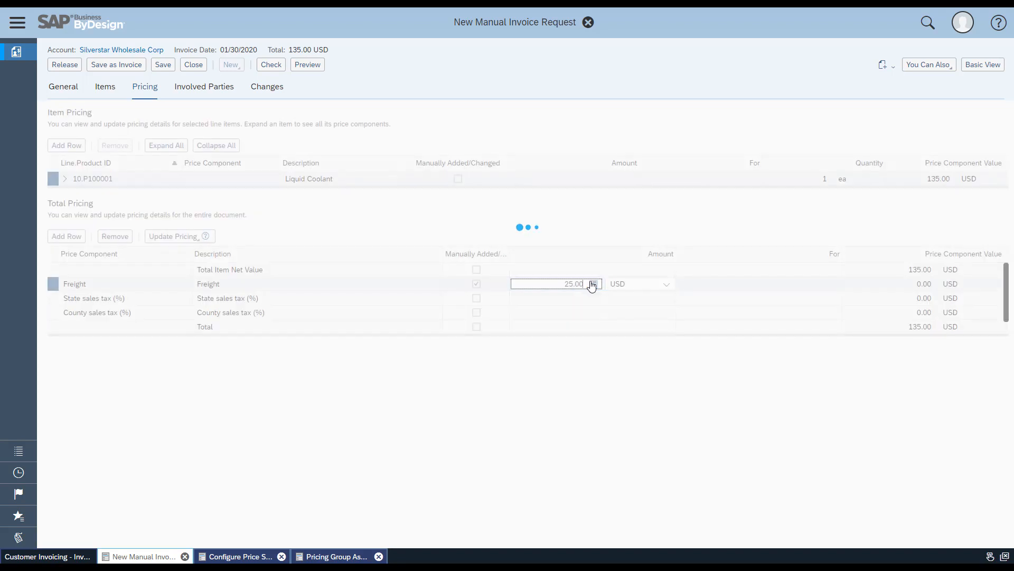
Add a Surcharge price component of 10.00 USD to the total pricing and release the invoice request
{"action": "left_click", "coordinate": [76, 239]}
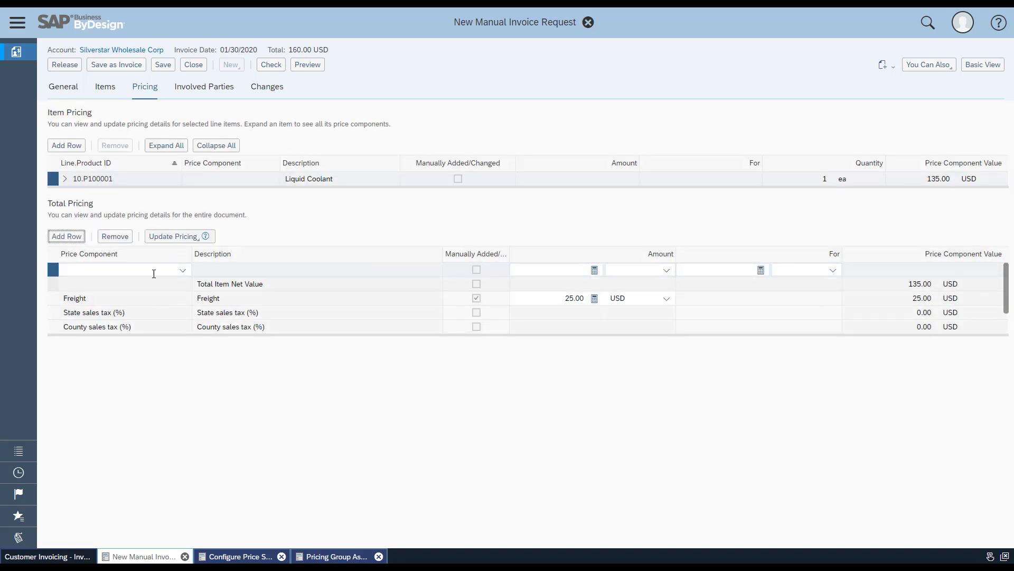
{"action": "left_click", "coordinate": [183, 272]}
{"action": "left_click", "coordinate": [109, 369]}
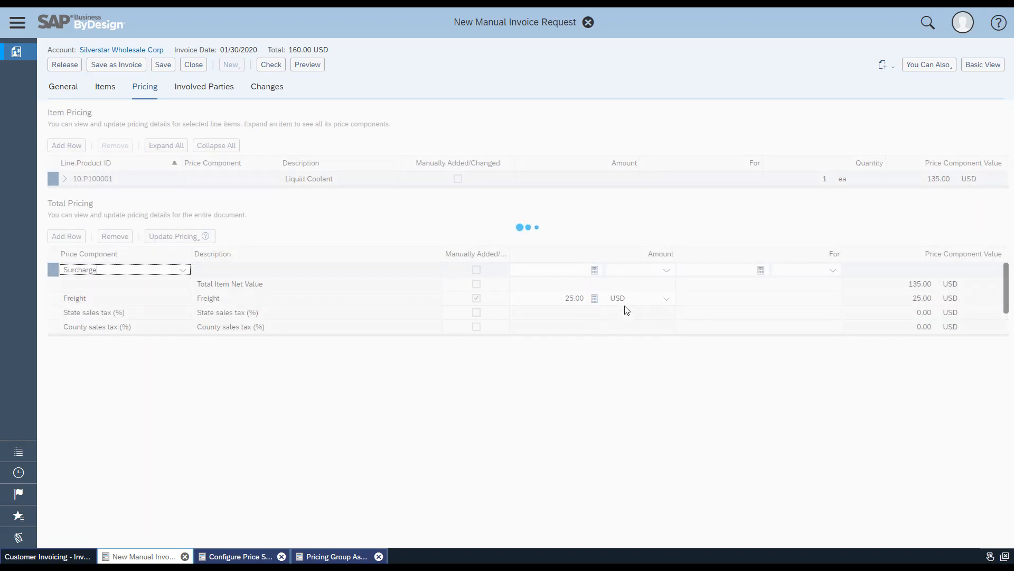
{"action": "left_click_drag", "start_coordinate": [563, 298], "coordinate": [578, 295]}
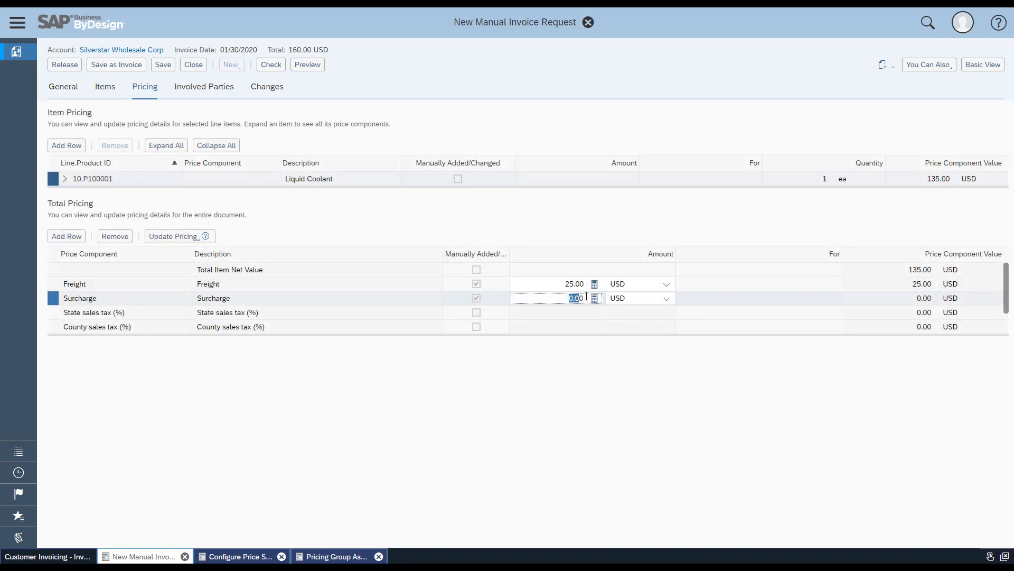
{"action": "type", "text": "10"}
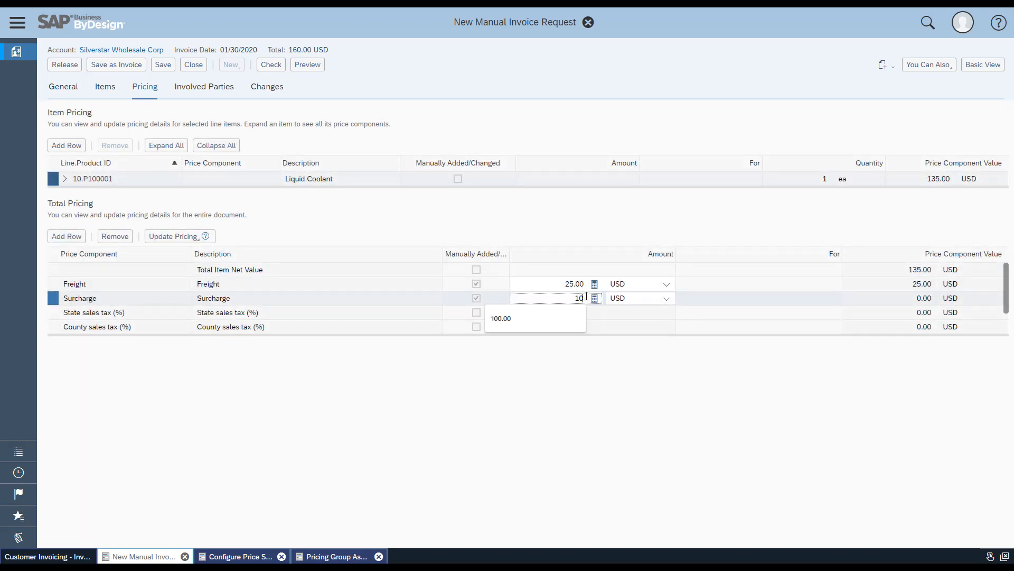
{"action": "key", "text": "Return"}
{"action": "left_click", "coordinate": [503, 427]}
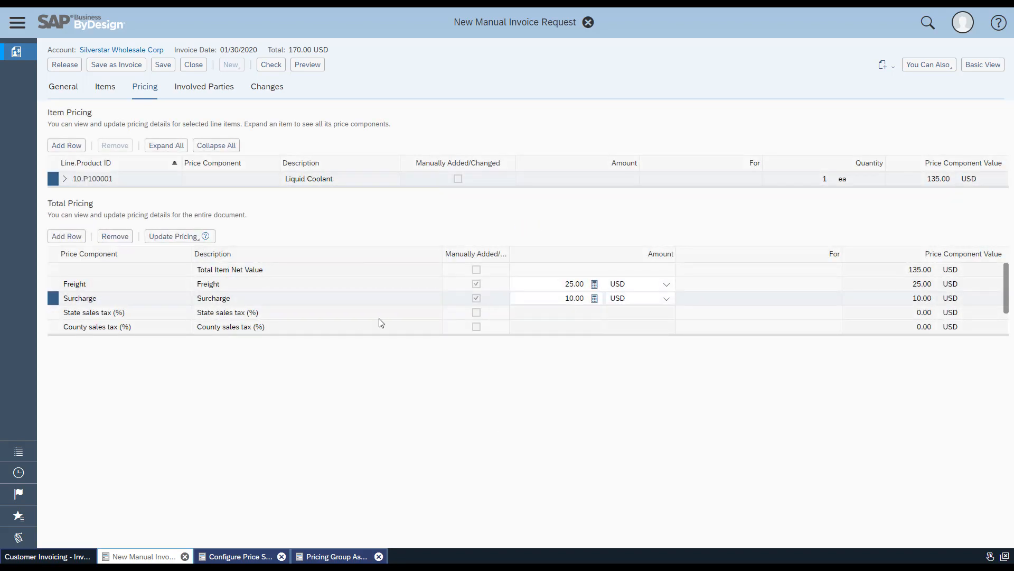
{"action": "left_click", "coordinate": [68, 69]}
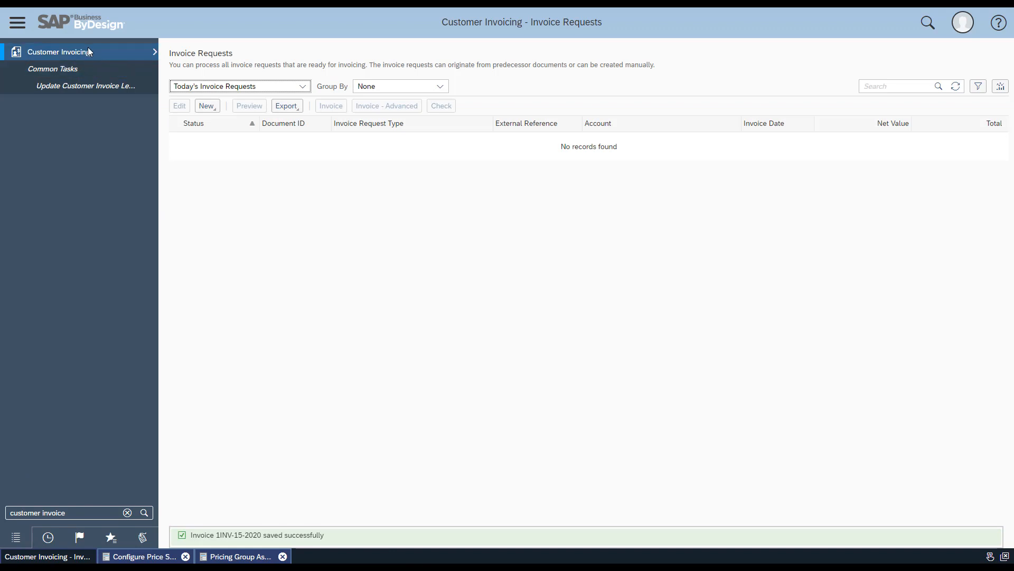
Go to the Invoice Documents view of Customer Invoicing and open the newly released invoice
{"action": "mouse_move", "coordinate": [87, 47]}
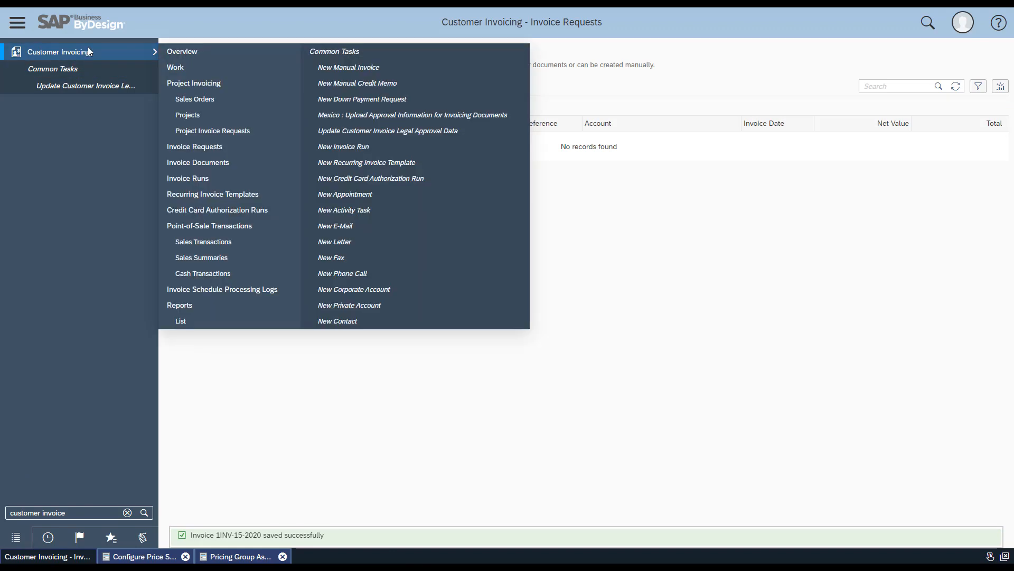
{"action": "left_click", "coordinate": [226, 162]}
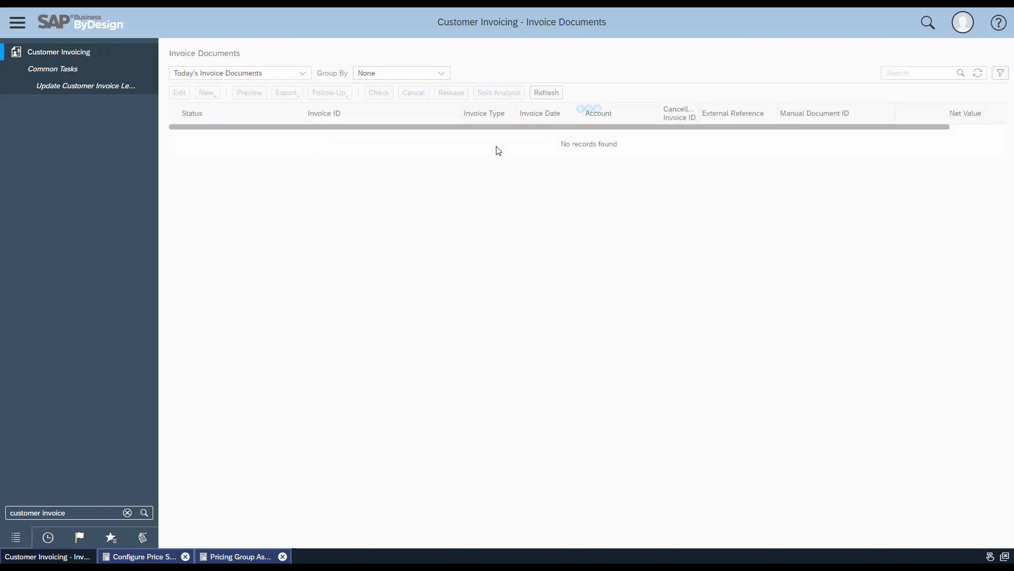
{"action": "left_click", "coordinate": [420, 132]}
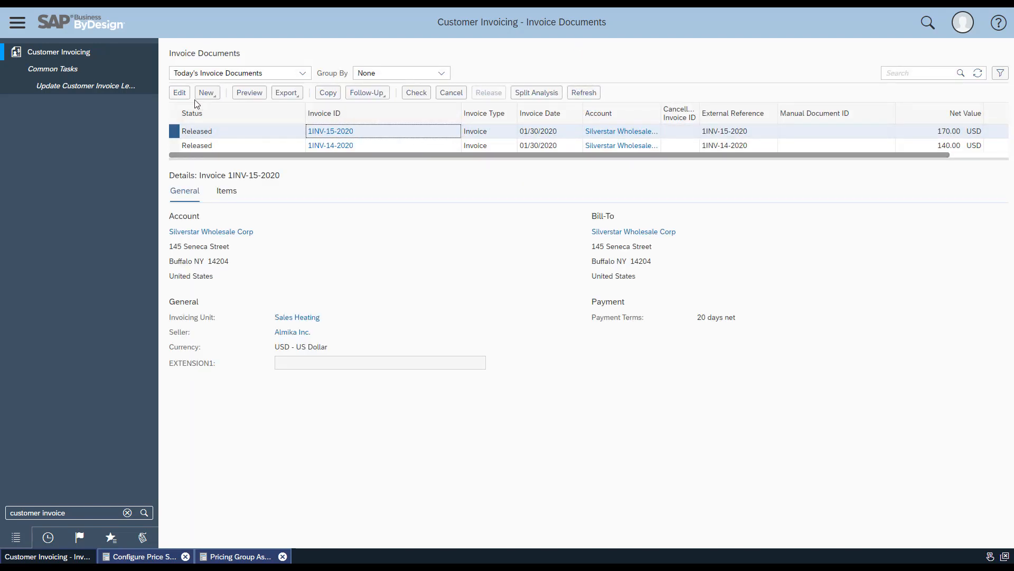
{"action": "left_click", "coordinate": [180, 93]}
Examine the freight and surcharge components in the invoice's full pricing details, and close the invoice
{"action": "left_click", "coordinate": [988, 66]}
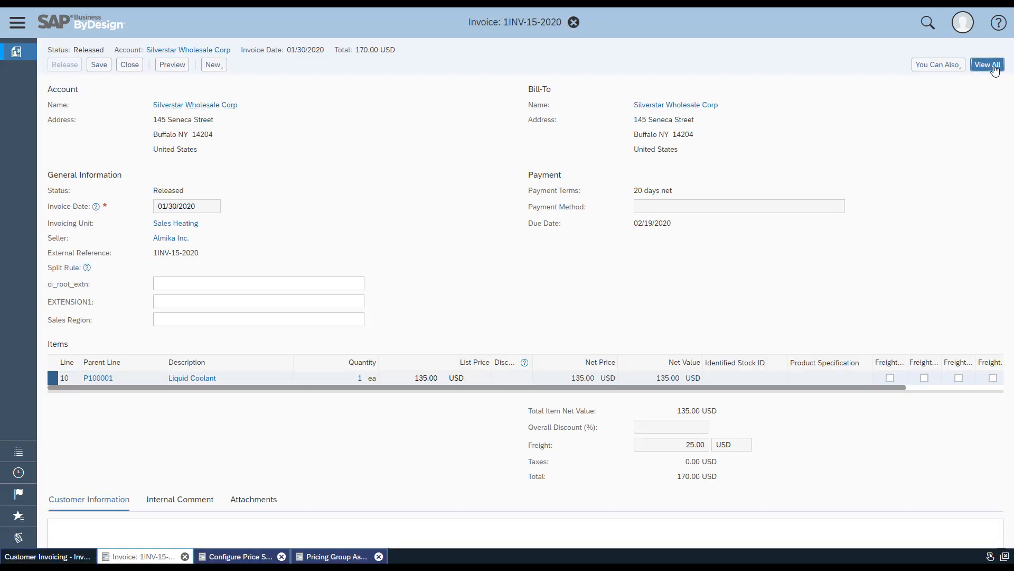
{"action": "left_click", "coordinate": [144, 89]}
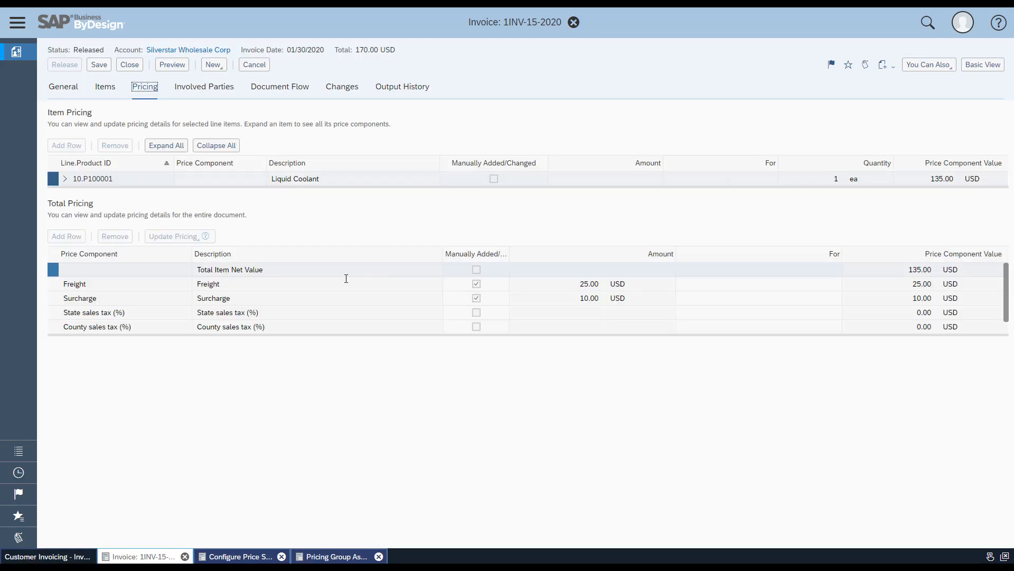
{"action": "left_click", "coordinate": [328, 280]}
{"action": "left_click", "coordinate": [328, 296]}
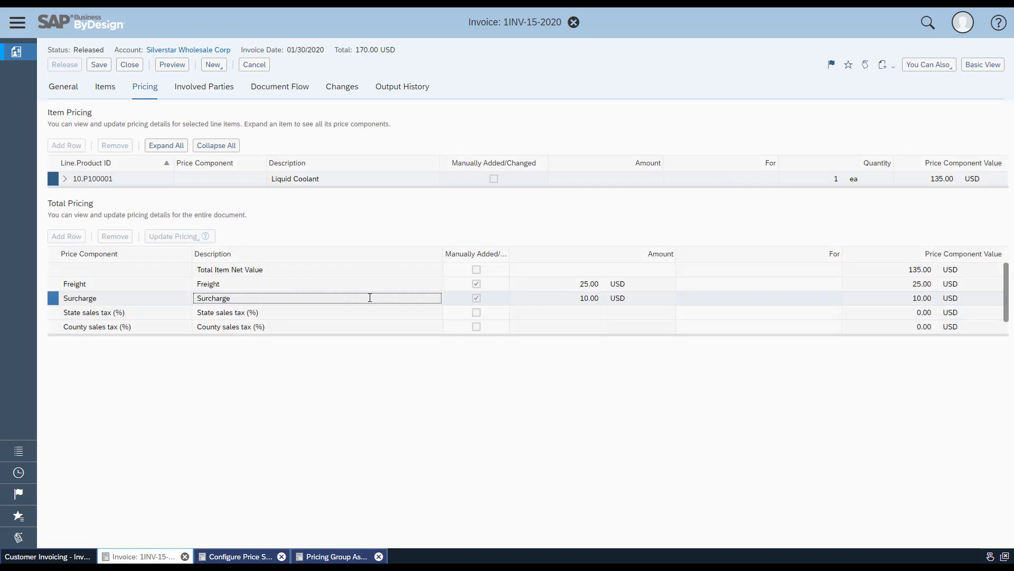
{"action": "left_click", "coordinate": [129, 65]}
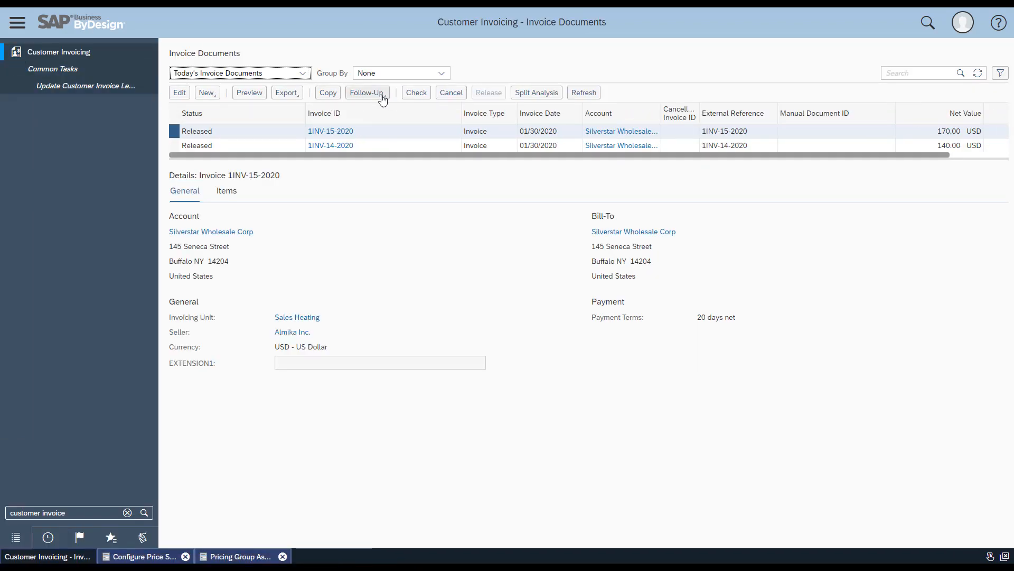
Create a follow-up credit memo request from the selected invoice and show its full details
{"action": "left_click", "coordinate": [378, 95]}
{"action": "left_click", "coordinate": [382, 126]}
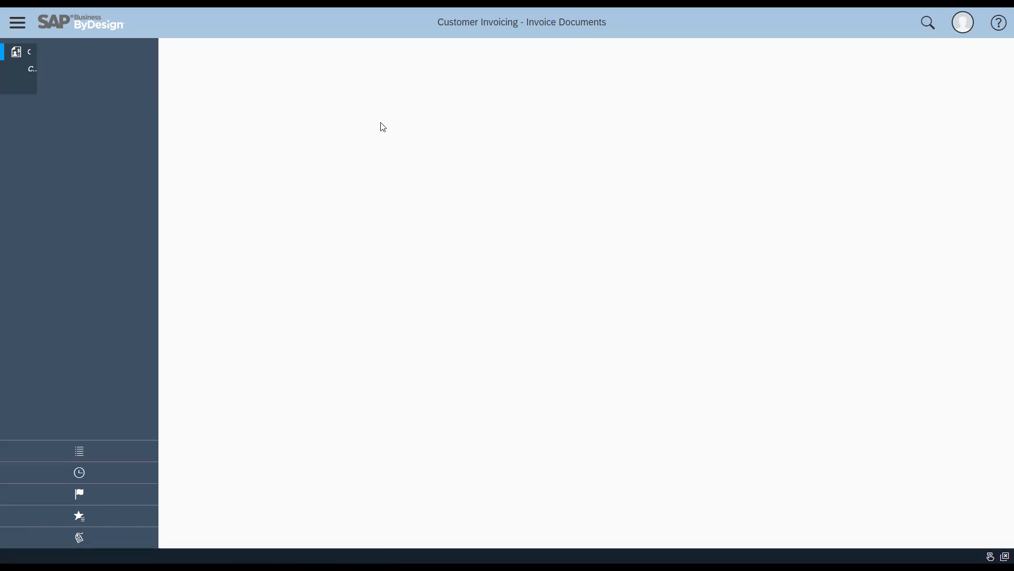
{"action": "left_click", "coordinate": [975, 65]}
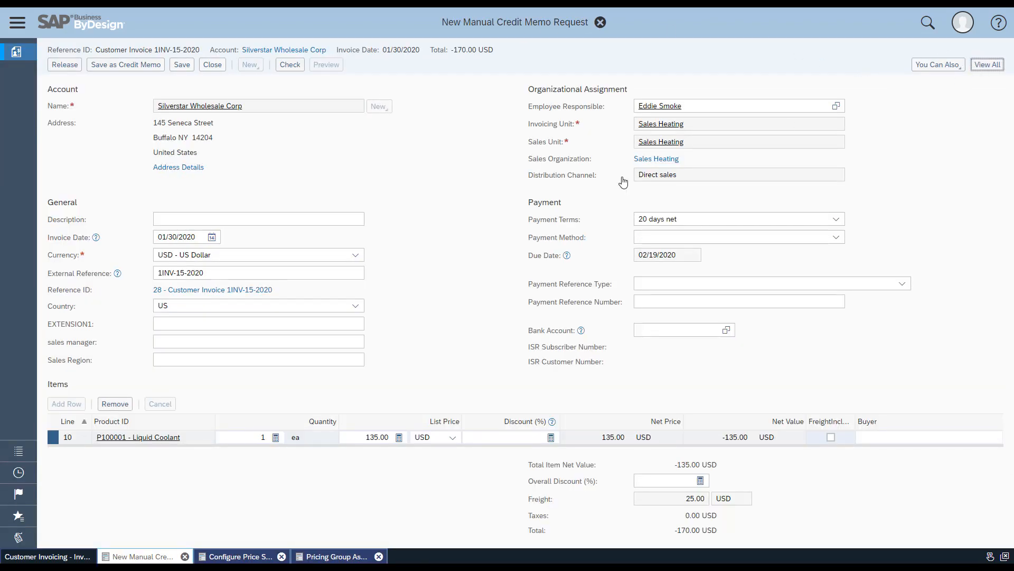
Check the freight and surcharge amounts in the credit memo request's total pricing and release the request
{"action": "left_click", "coordinate": [141, 91]}
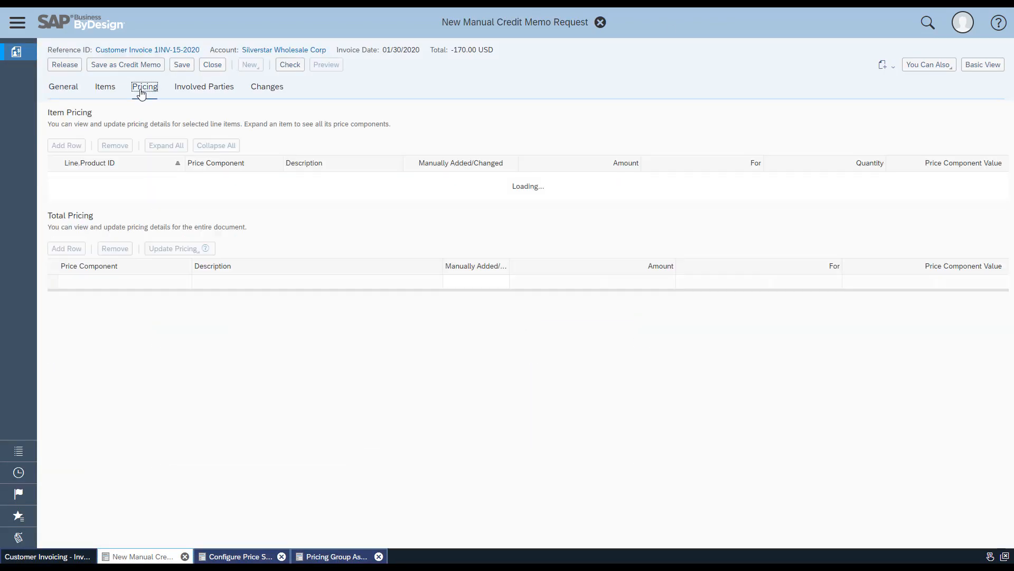
{"action": "left_click", "coordinate": [237, 288]}
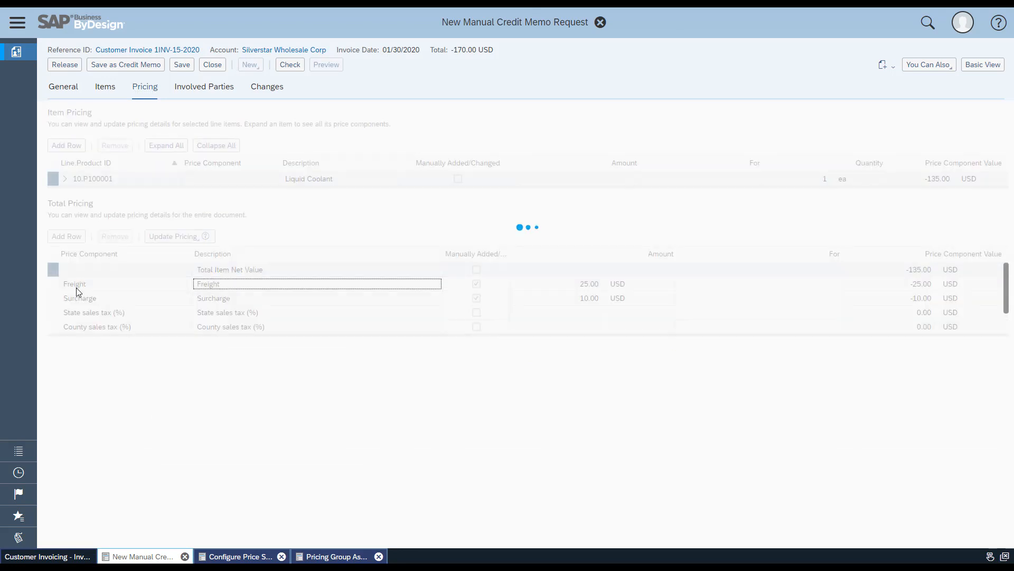
{"action": "left_click", "coordinate": [53, 298]}
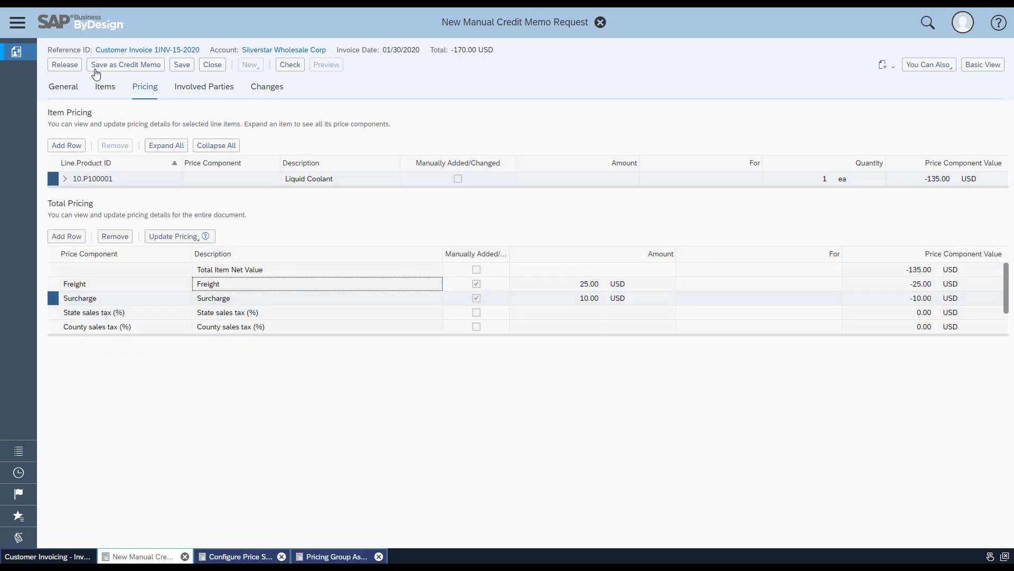
{"action": "left_click", "coordinate": [579, 285]}
{"action": "left_click", "coordinate": [587, 298]}
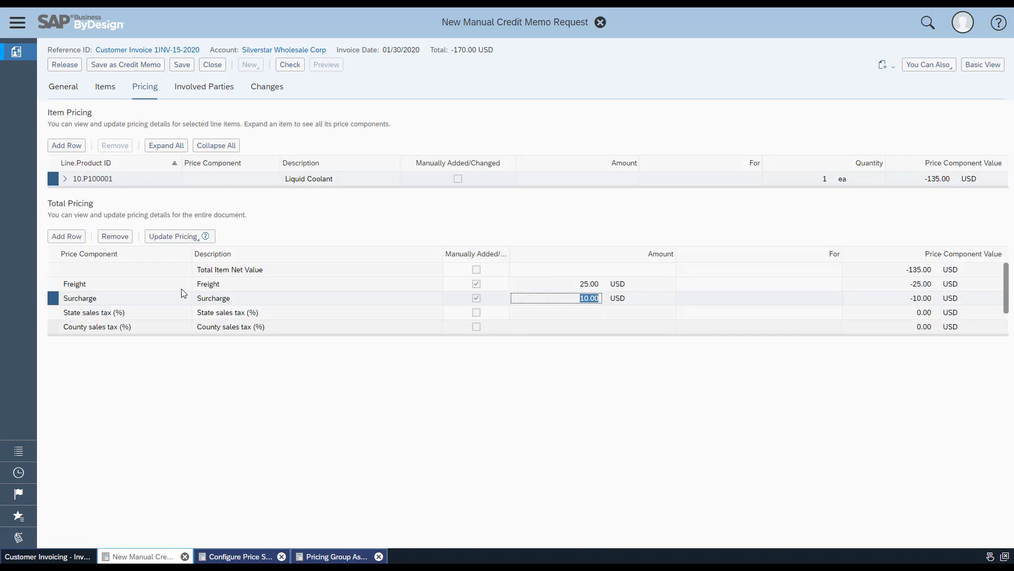
{"action": "left_click", "coordinate": [66, 65]}
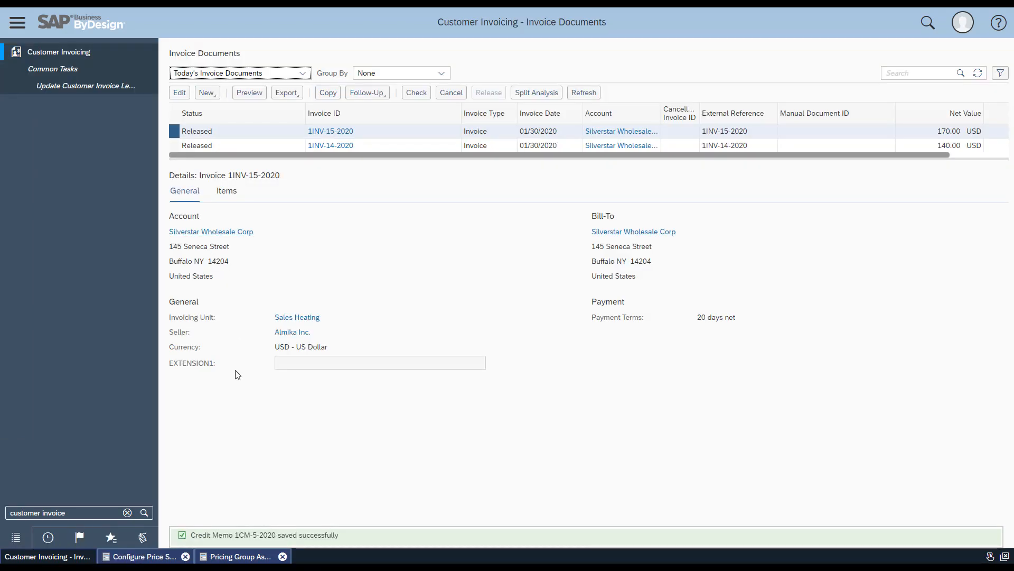
Refresh today's invoice documents and open the newly released credit memo
{"action": "left_click_drag", "start_coordinate": [236, 535], "coordinate": [280, 534]}
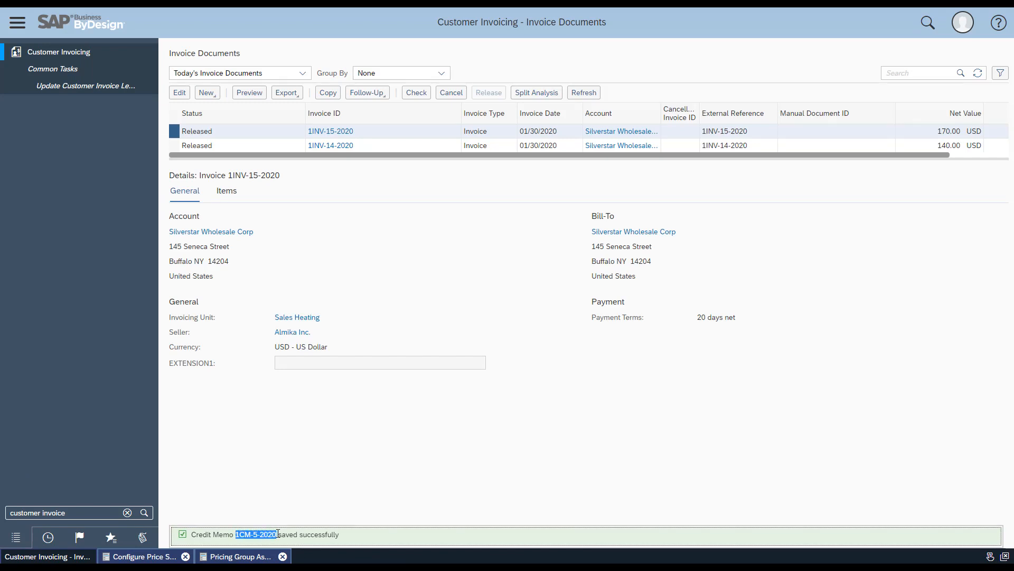
{"action": "left_click", "coordinate": [978, 73]}
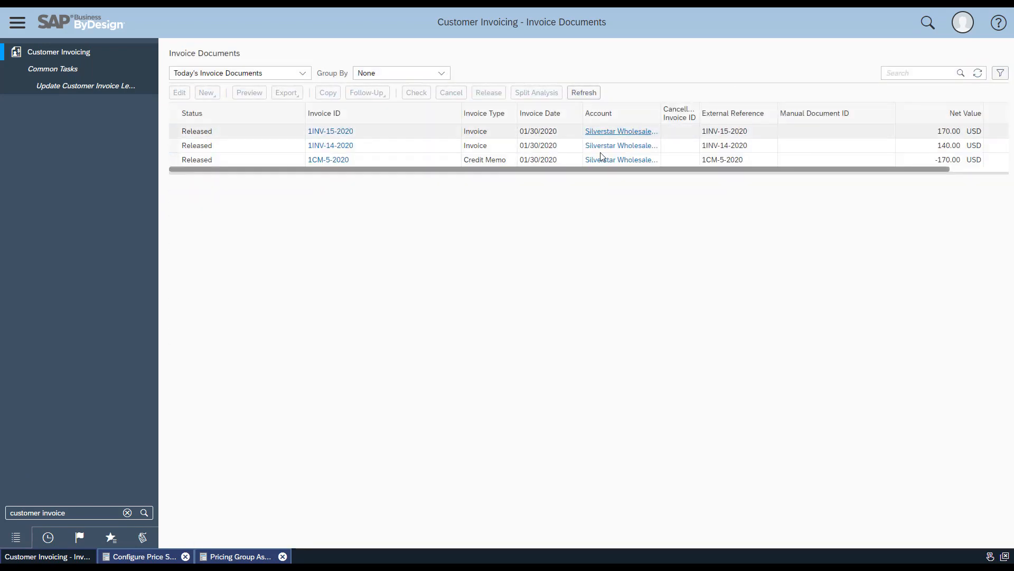
{"action": "left_click", "coordinate": [363, 161]}
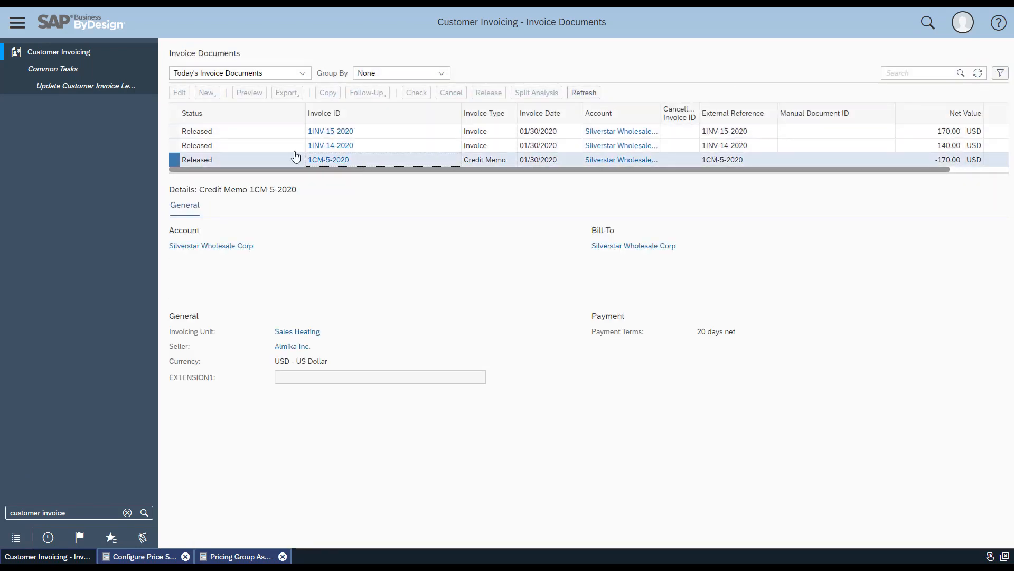
{"action": "left_click", "coordinate": [179, 92]}
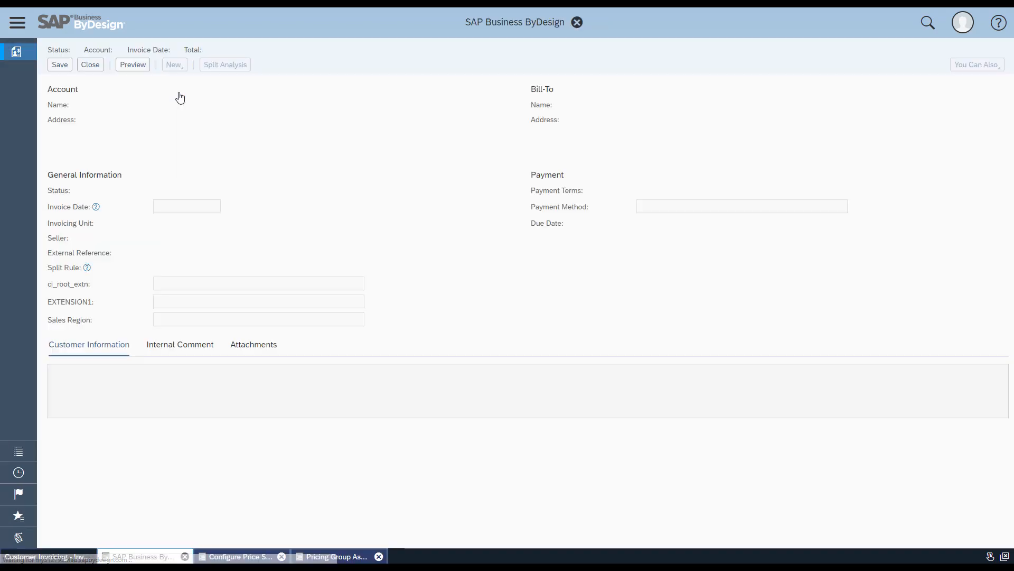
Examine the freight and surcharge components in the credit memo's full pricing details
{"action": "left_click", "coordinate": [986, 65]}
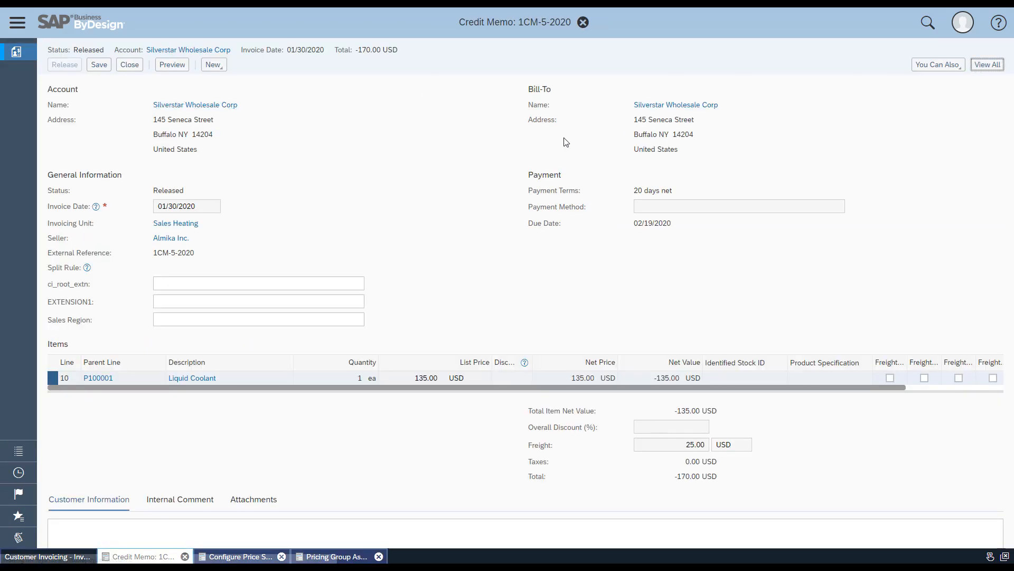
{"action": "left_click", "coordinate": [144, 88]}
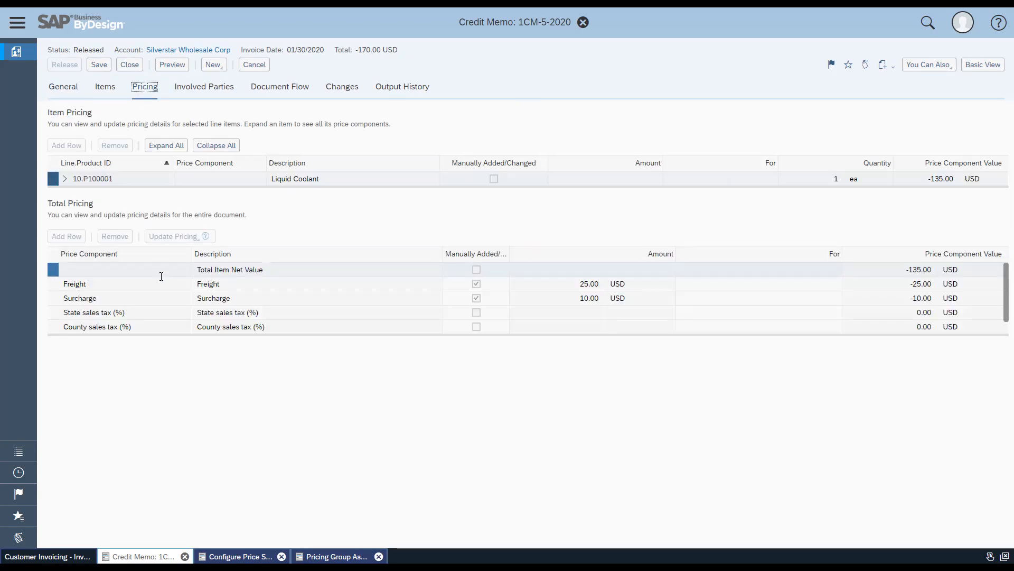
{"action": "left_click", "coordinate": [139, 284]}
{"action": "left_click", "coordinate": [139, 299]}
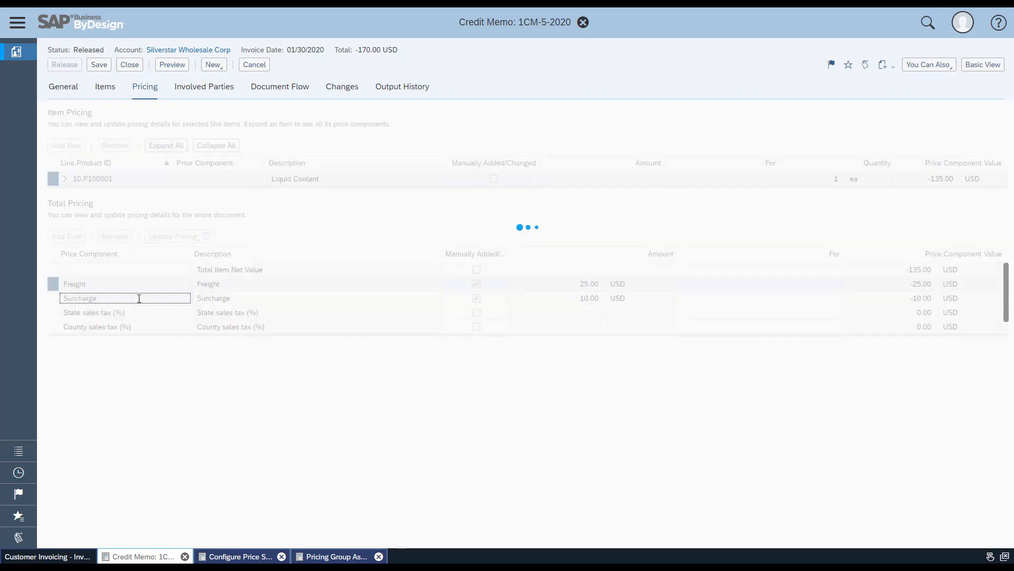
Close the credit memo and open the Freights list in Product and Service Portfolio
{"action": "left_click", "coordinate": [133, 65]}
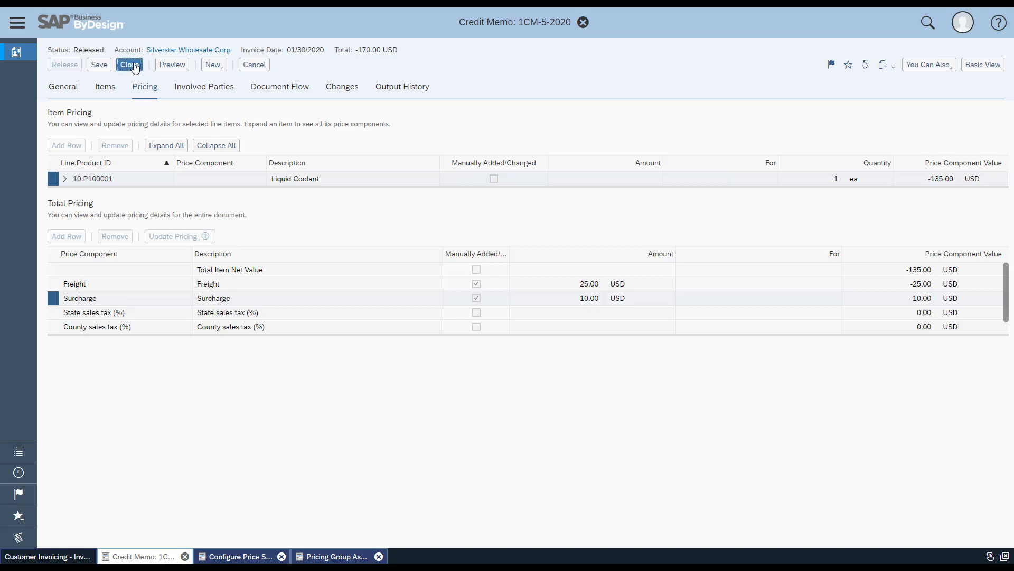
{"action": "triple_click", "coordinate": [91, 511]}
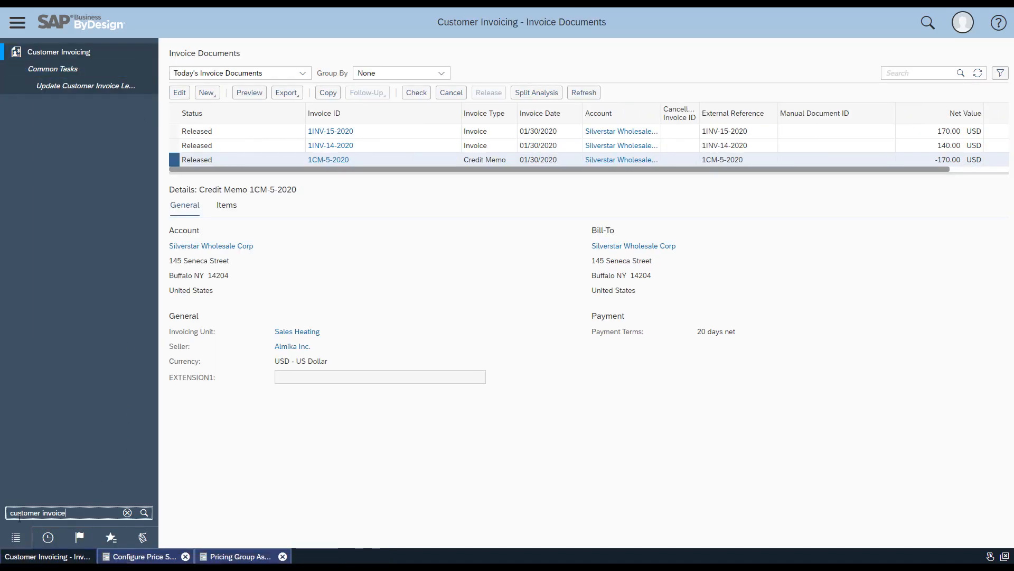
{"action": "type", "text": "Product and S"}
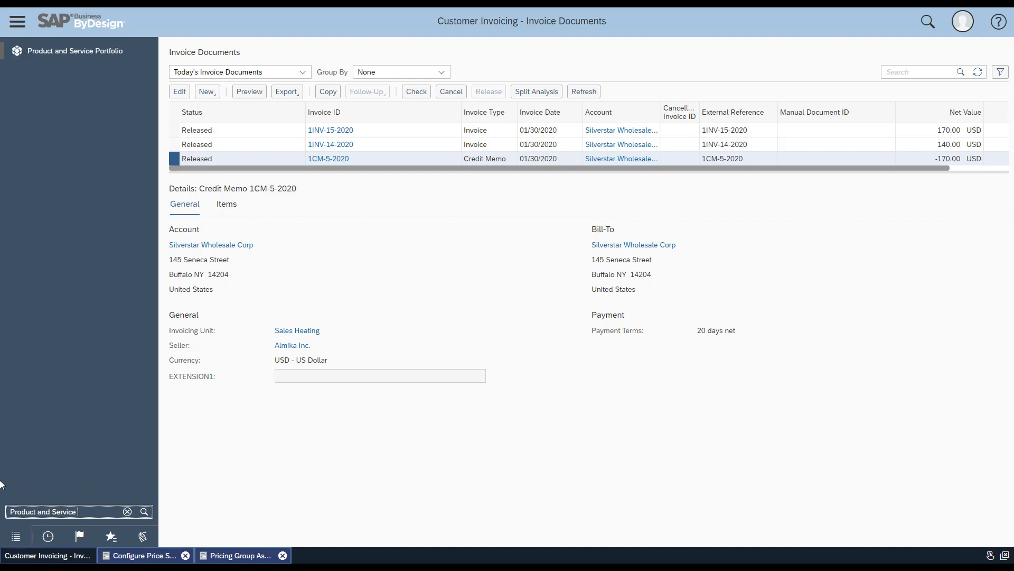
{"action": "mouse_move", "coordinate": [116, 50]}
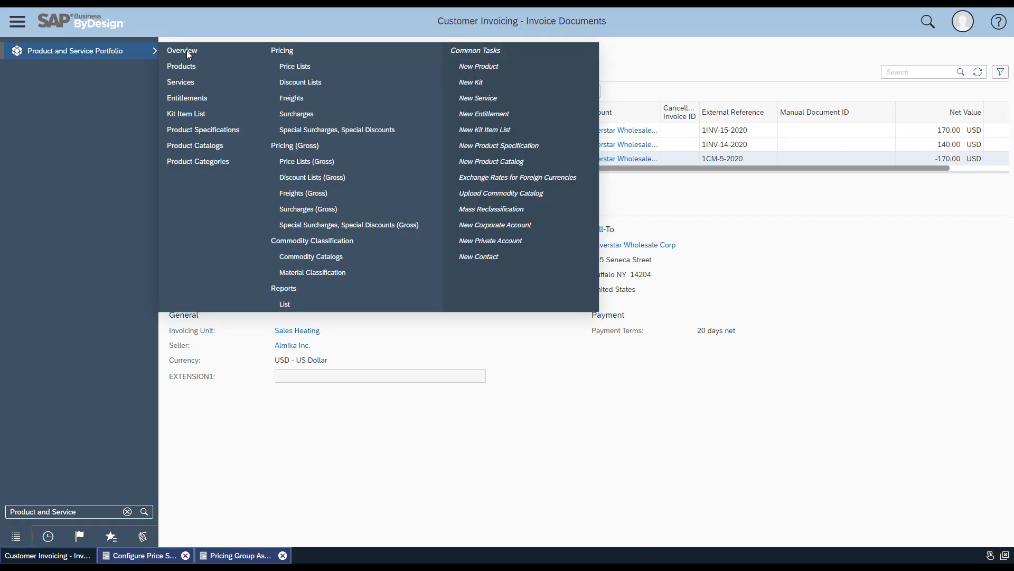
{"action": "left_click", "coordinate": [283, 97]}
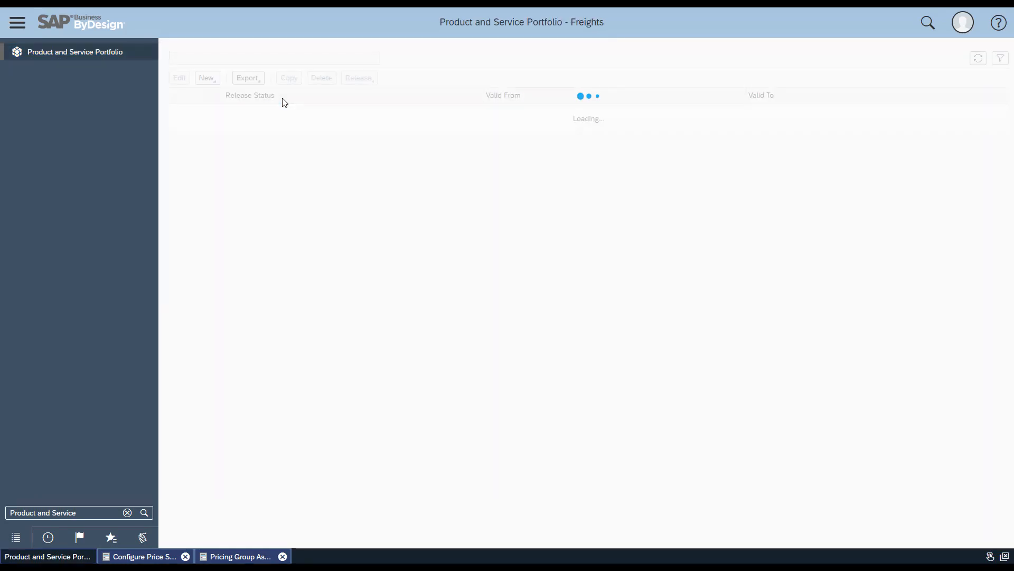
Start a new freight with document type Credit Memo and discard it without saving
{"action": "left_click", "coordinate": [216, 98]}
{"action": "left_click", "coordinate": [217, 108]}
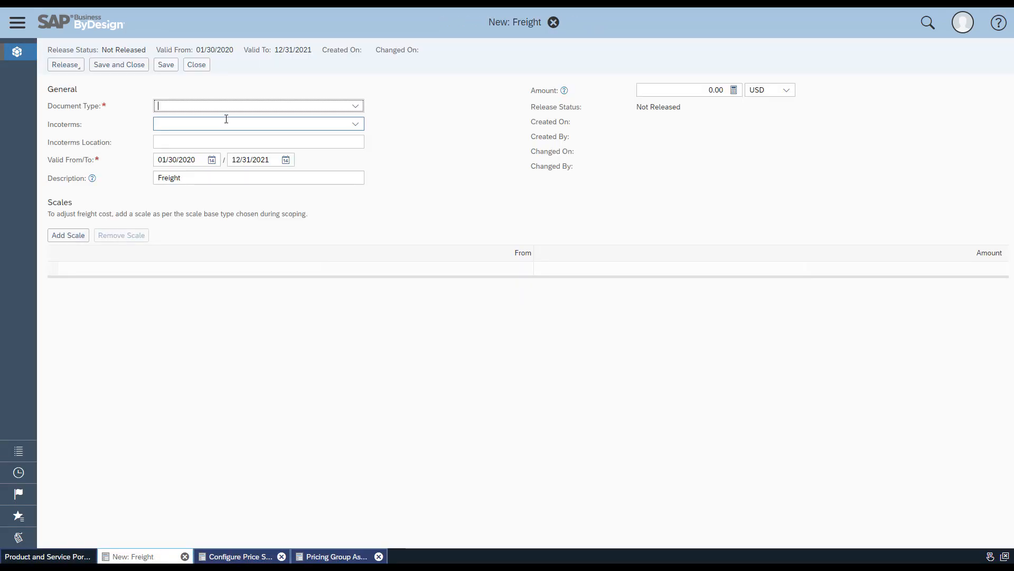
{"action": "left_click", "coordinate": [355, 106]}
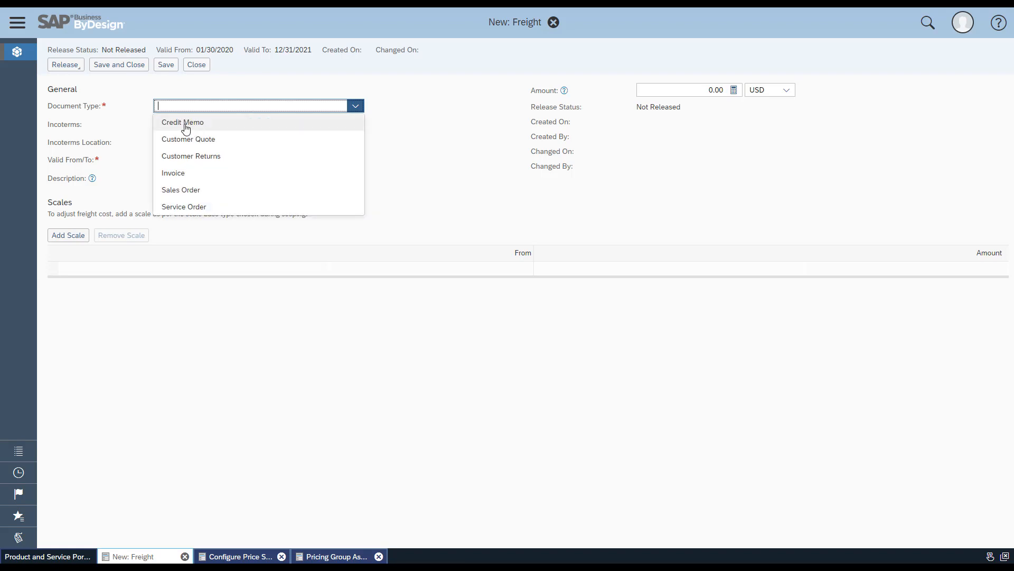
{"action": "left_click", "coordinate": [195, 123]}
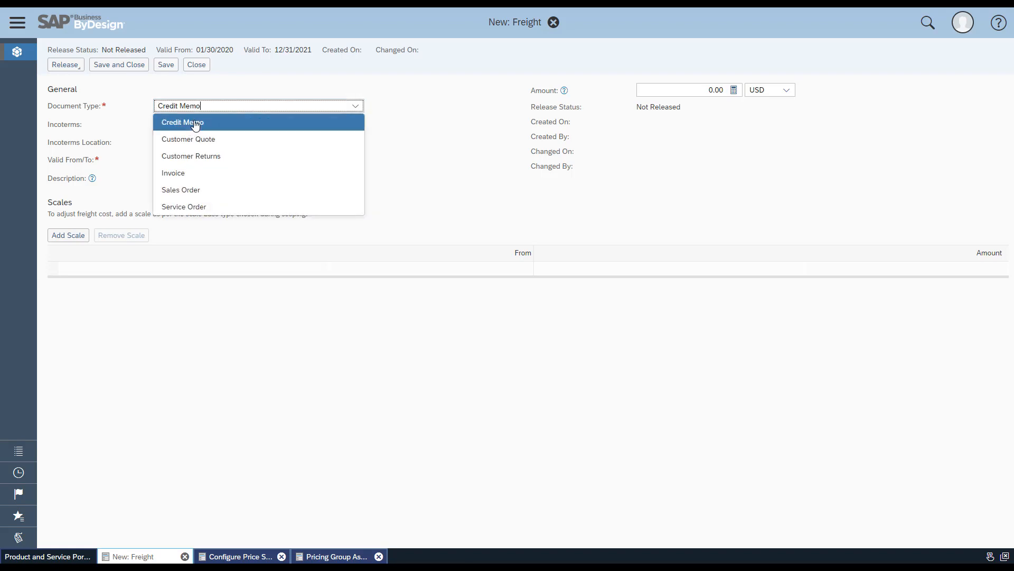
{"action": "left_click", "coordinate": [726, 87]}
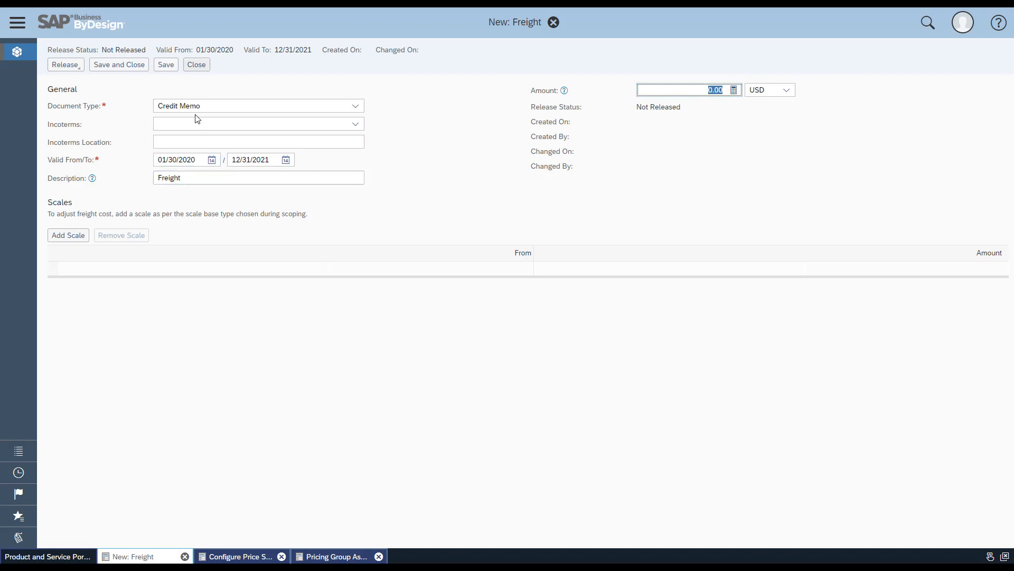
{"action": "left_click", "coordinate": [201, 67]}
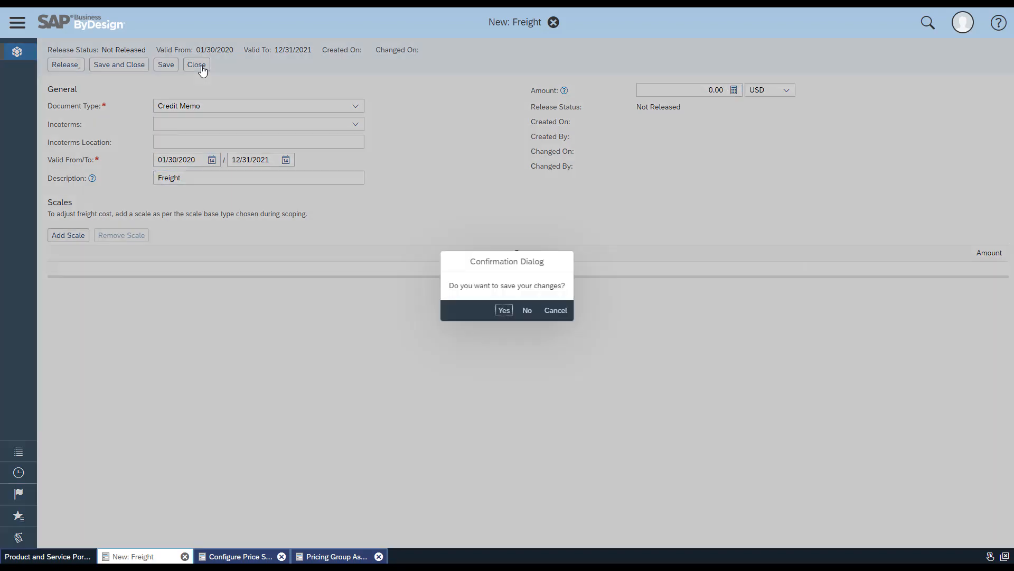
{"action": "left_click", "coordinate": [527, 309]}
Check the document type and amount of the existing credit memo entry in the Freights list
{"action": "left_click_drag", "start_coordinate": [230, 128], "coordinate": [303, 129]}
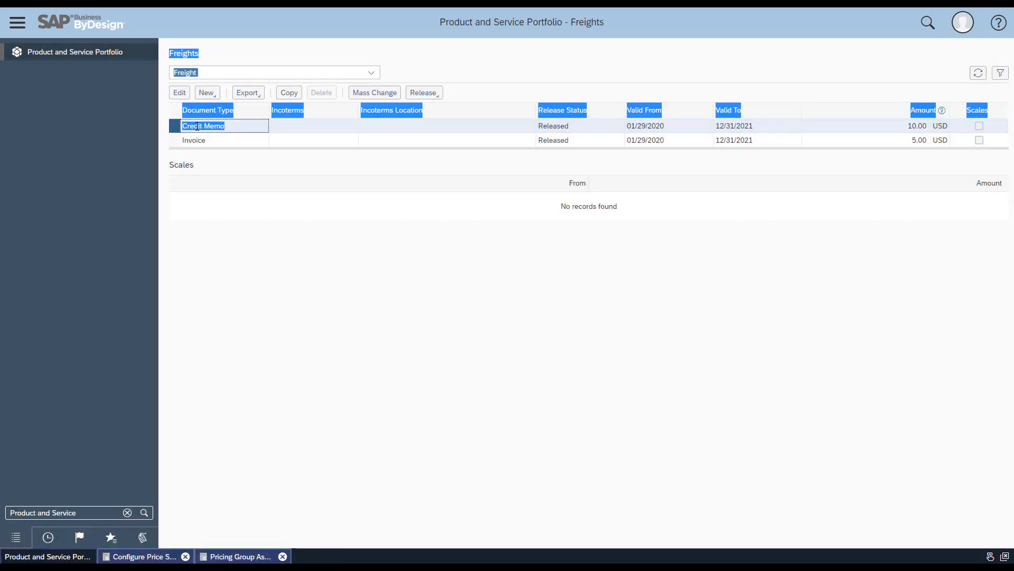
{"action": "left_click", "coordinate": [225, 127]}
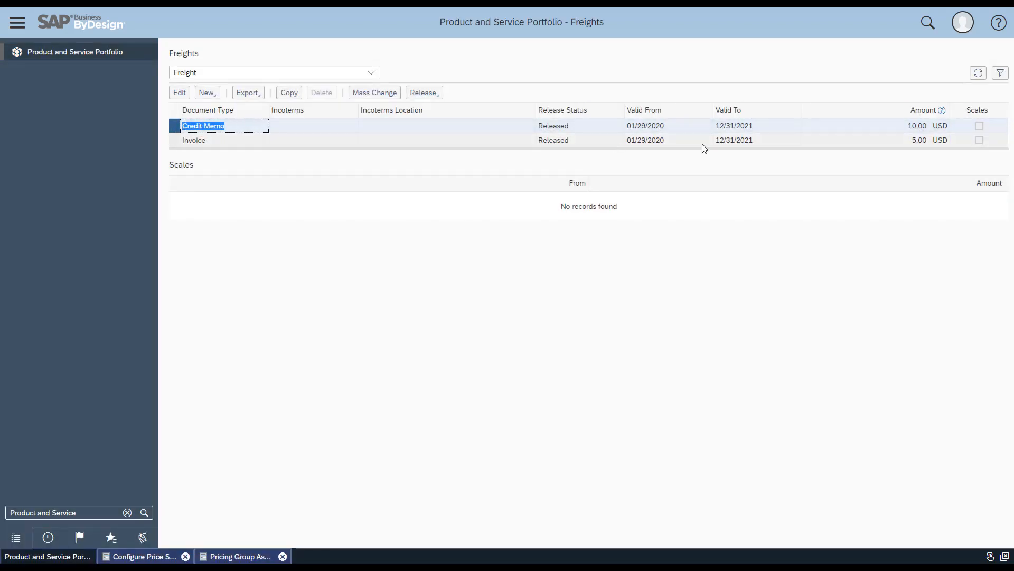
{"action": "left_click", "coordinate": [907, 128]}
{"action": "left_click_drag", "start_coordinate": [931, 127], "coordinate": [916, 127]}
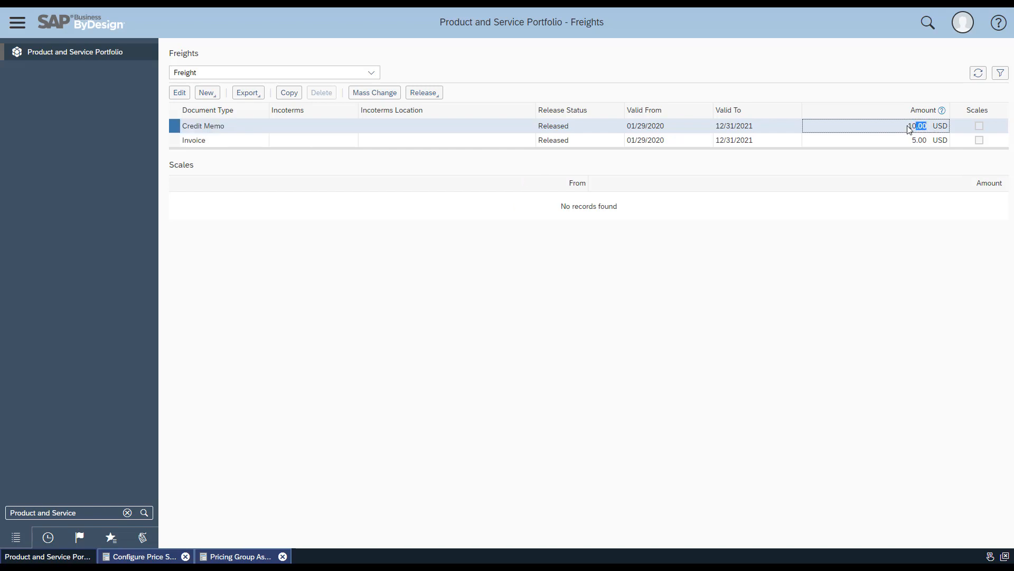
{"action": "left_click", "coordinate": [638, 208]}
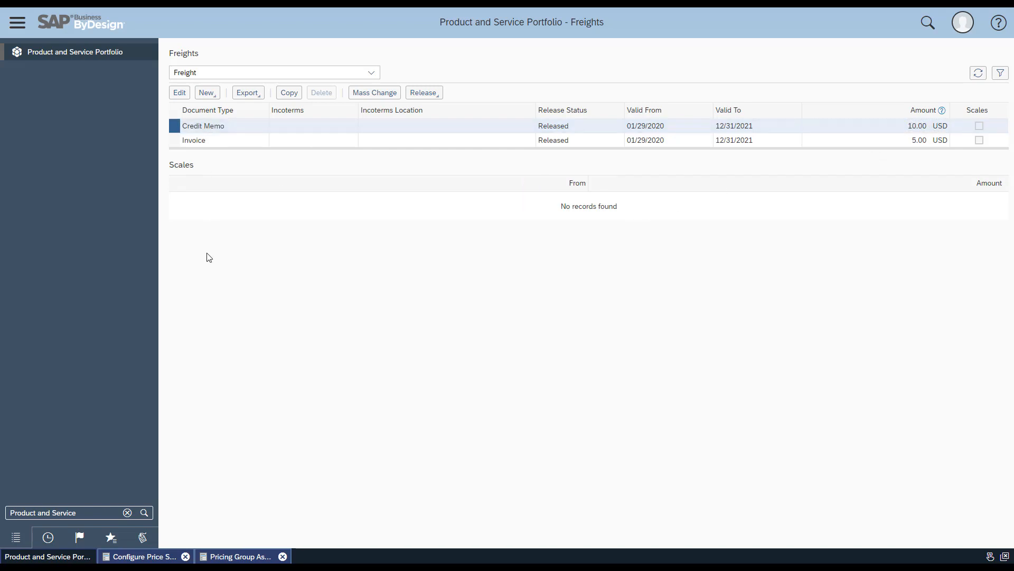
Create a new manual credit memo request from Customer Invoicing and enter the customer's account number
{"action": "left_click_drag", "start_coordinate": [82, 513], "coordinate": [3, 507]}
{"action": "type", "text": "customer invoi"}
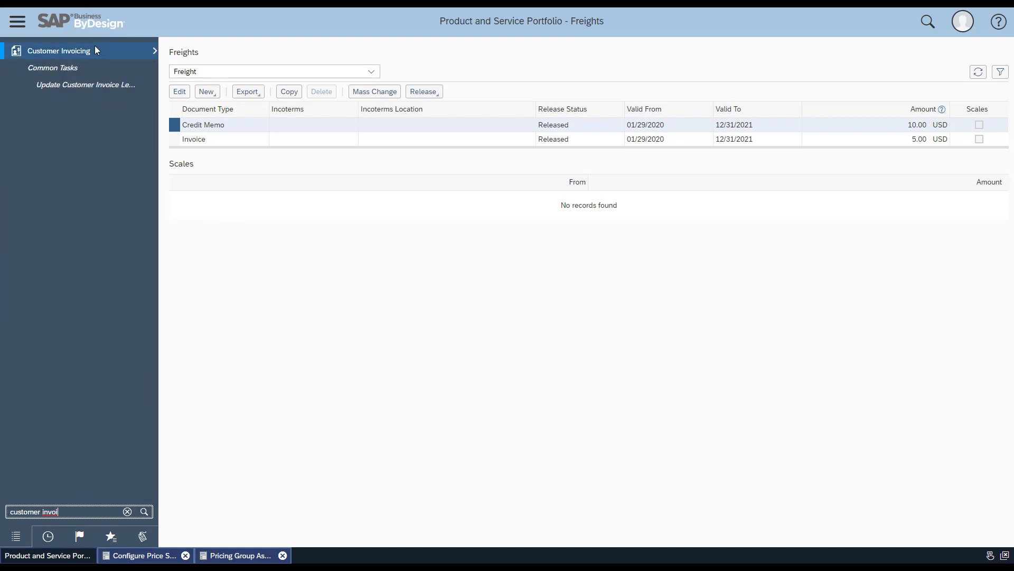
{"action": "mouse_move", "coordinate": [94, 46]}
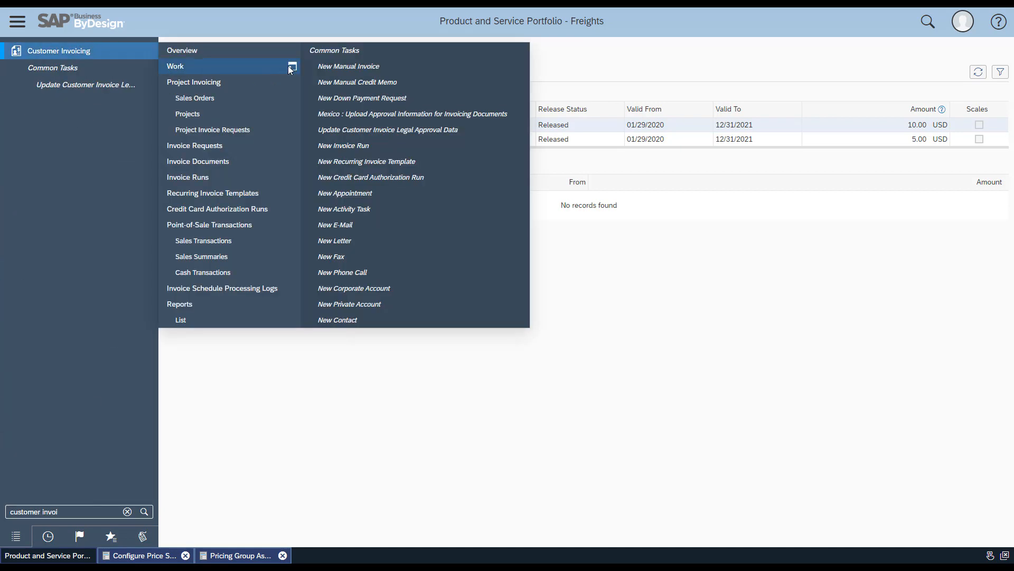
{"action": "left_click", "coordinate": [349, 83]}
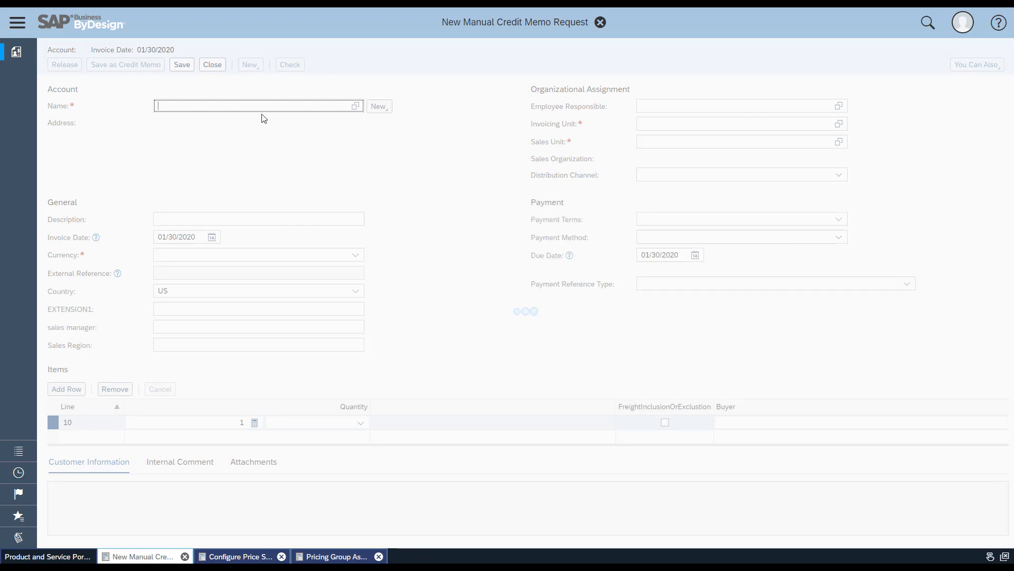
{"action": "type", "text": "cp100110"}
{"action": "key", "text": "Return"}
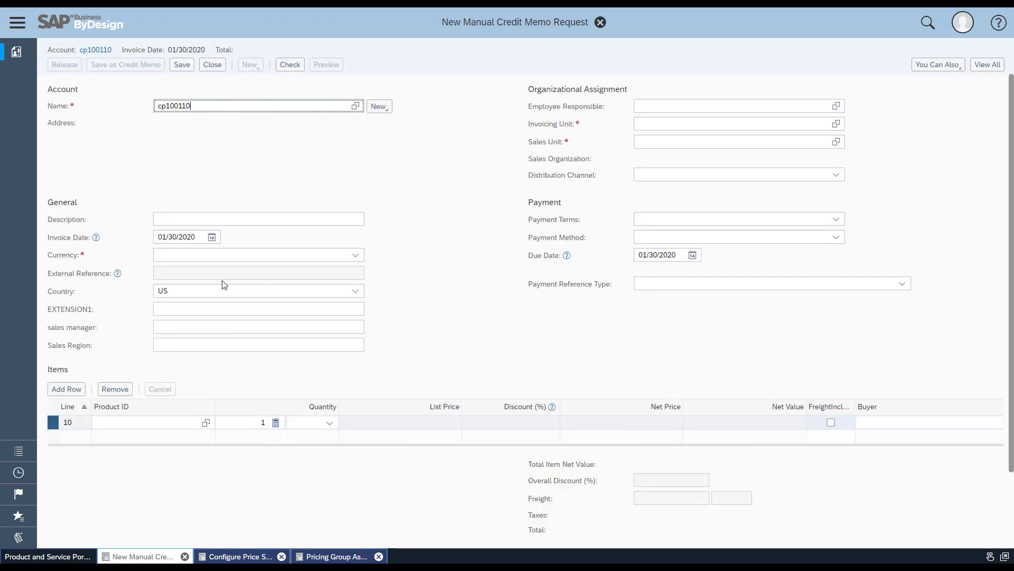
Enter product P100001 in the first item line of the manual credit memo request
{"action": "left_click", "coordinate": [161, 423]}
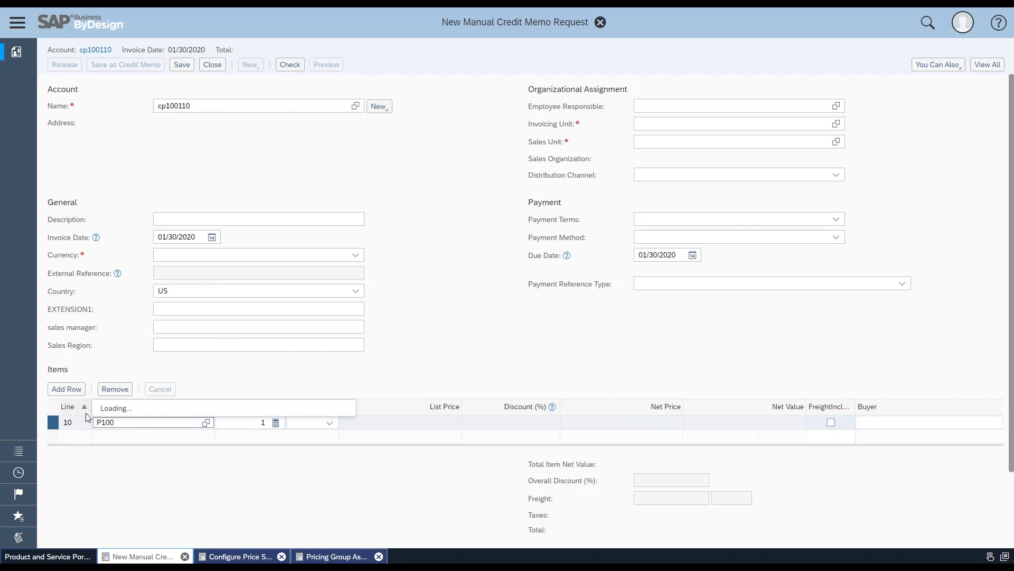
{"action": "type", "text": "P100001"}
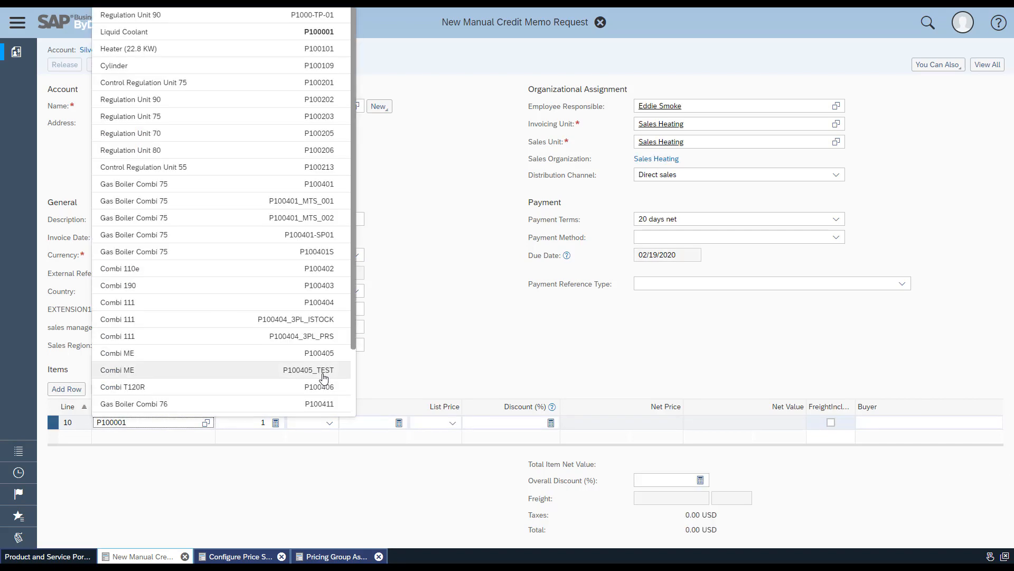
{"action": "left_click", "coordinate": [418, 383]}
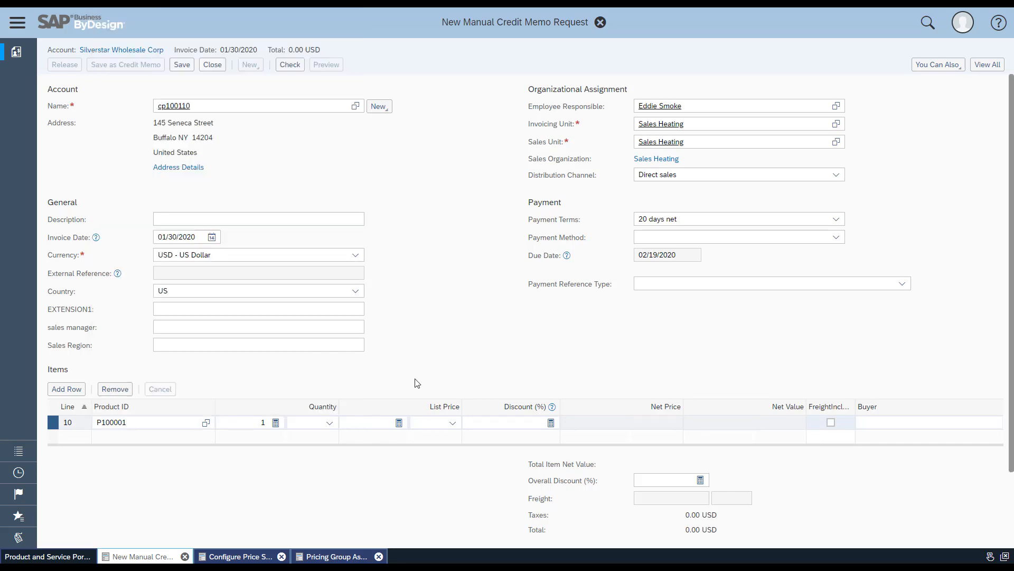
{"action": "left_click", "coordinate": [141, 422]}
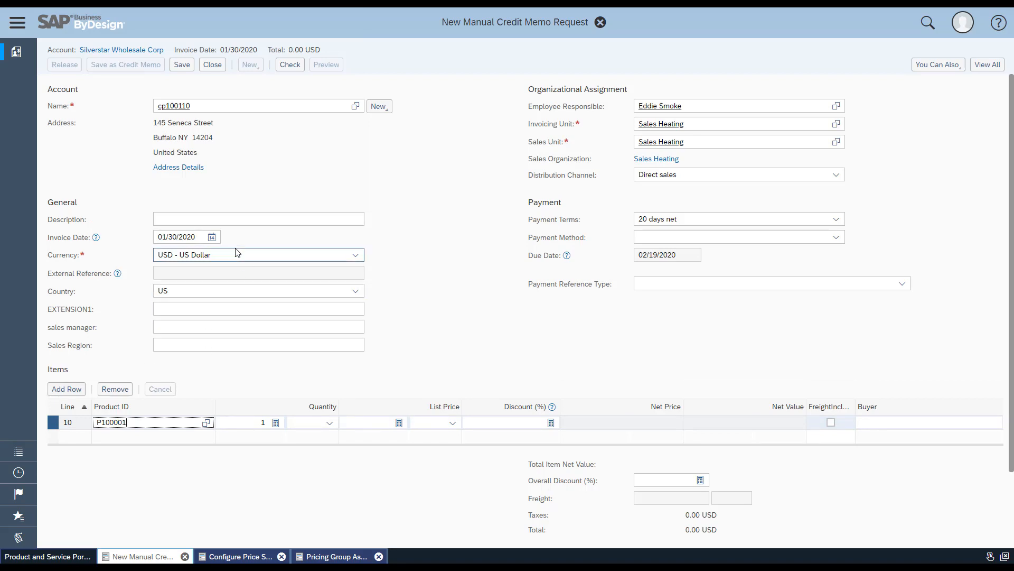
Check the freight component in the request's full pricing details and close the request without saving
{"action": "left_click", "coordinate": [978, 65]}
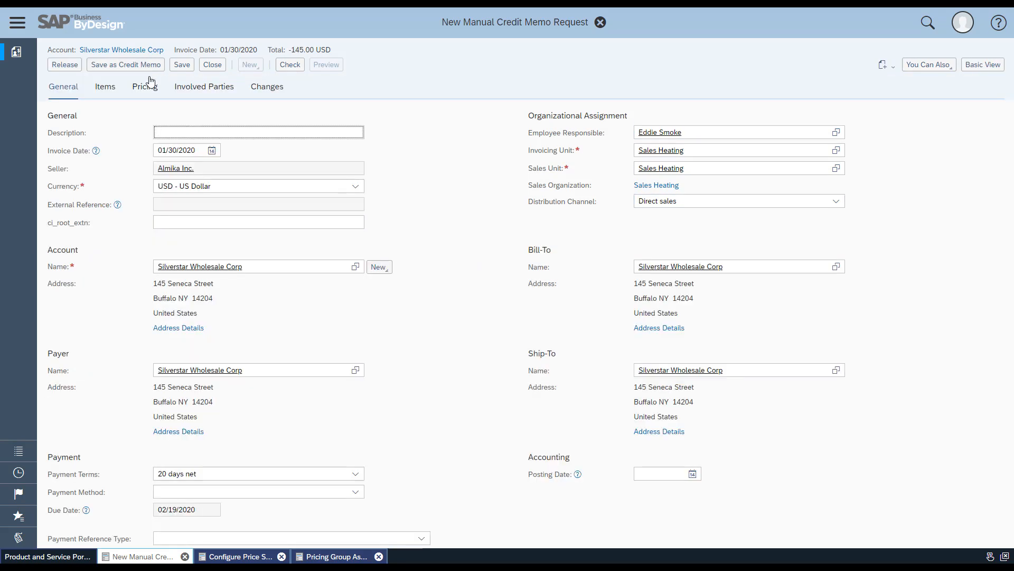
{"action": "left_click", "coordinate": [148, 90]}
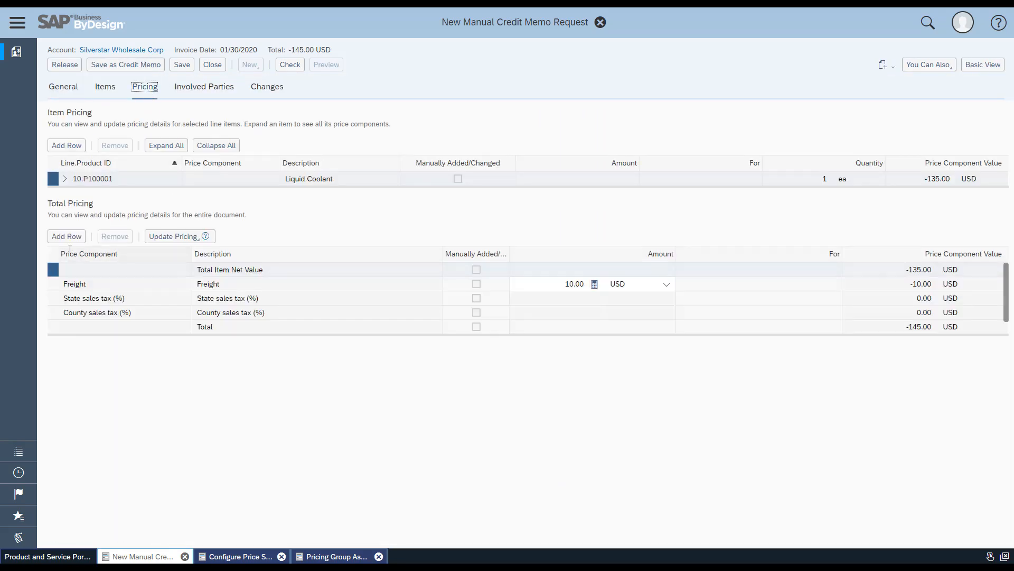
{"action": "left_click", "coordinate": [53, 284]}
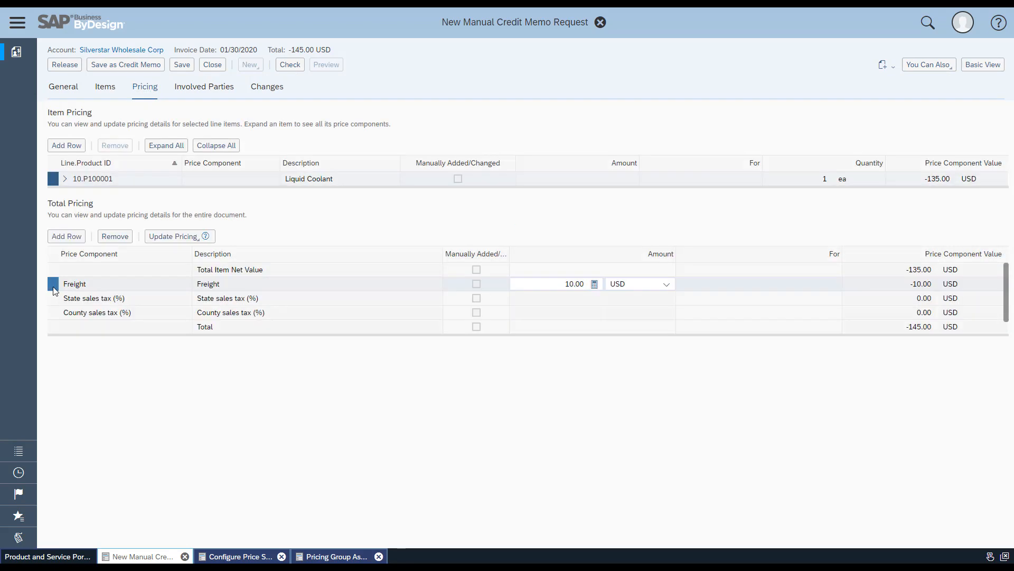
{"action": "left_click", "coordinate": [562, 284]}
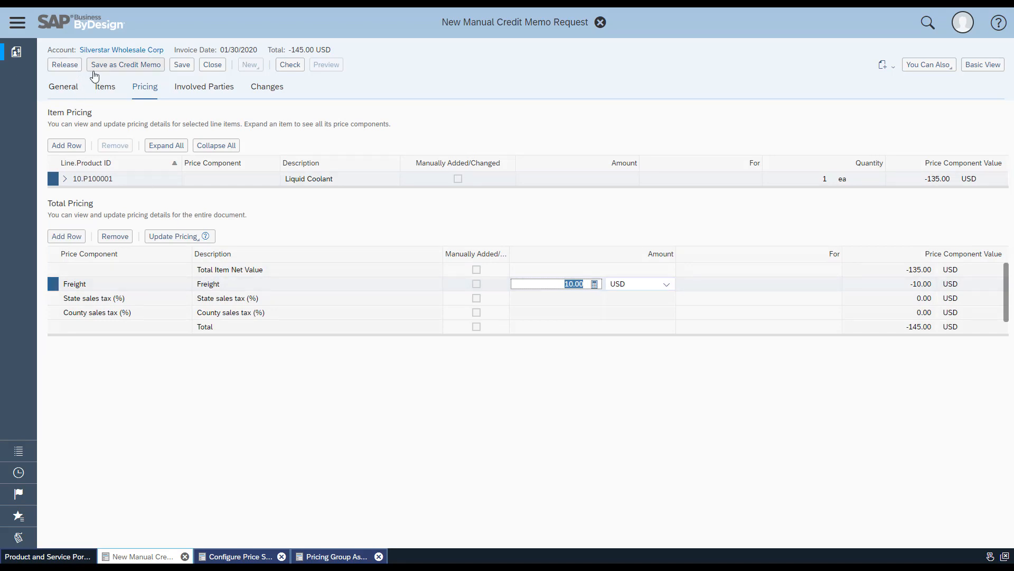
{"action": "left_click", "coordinate": [216, 65]}
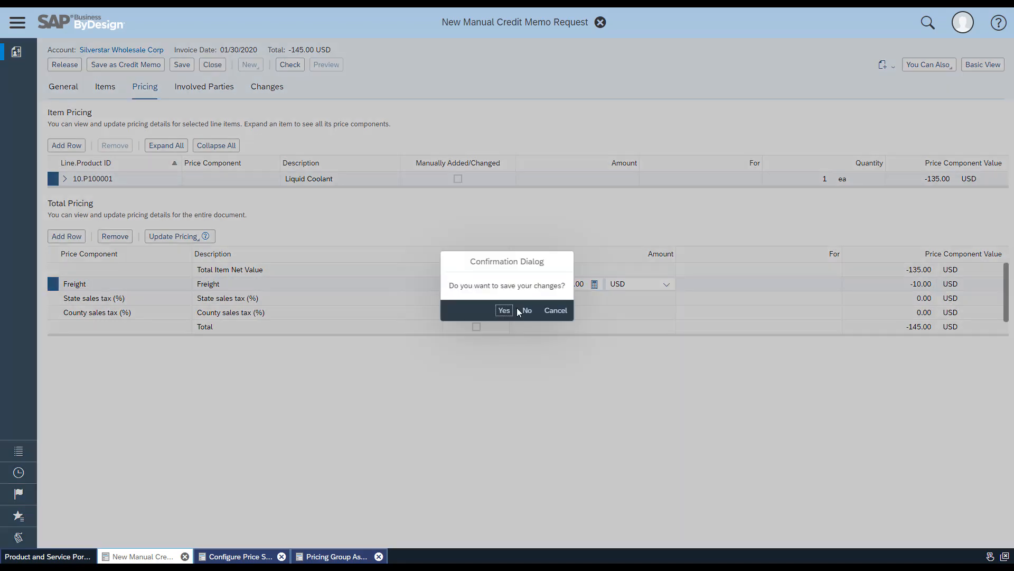
{"action": "left_click", "coordinate": [526, 311]}
Find the Business Configuration work center and open its overview
{"action": "triple_click", "coordinate": [83, 512]}
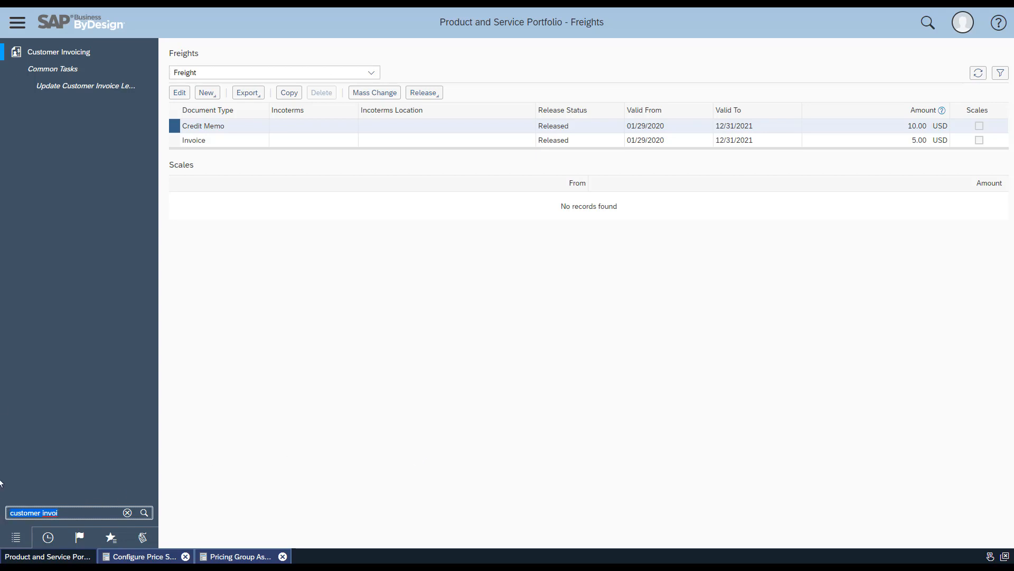
{"action": "type", "text": "business C"}
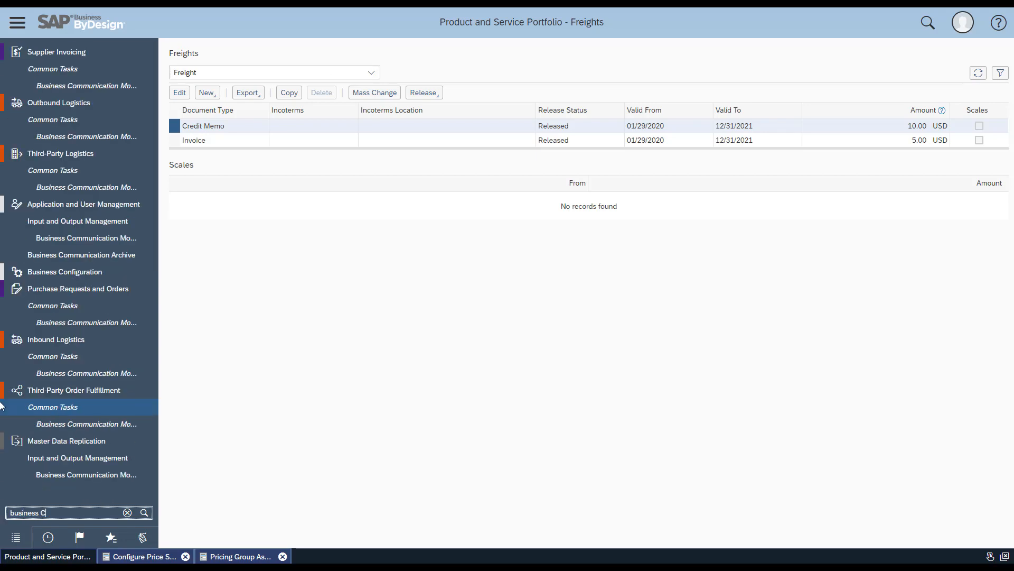
{"action": "type", "text": "onf"}
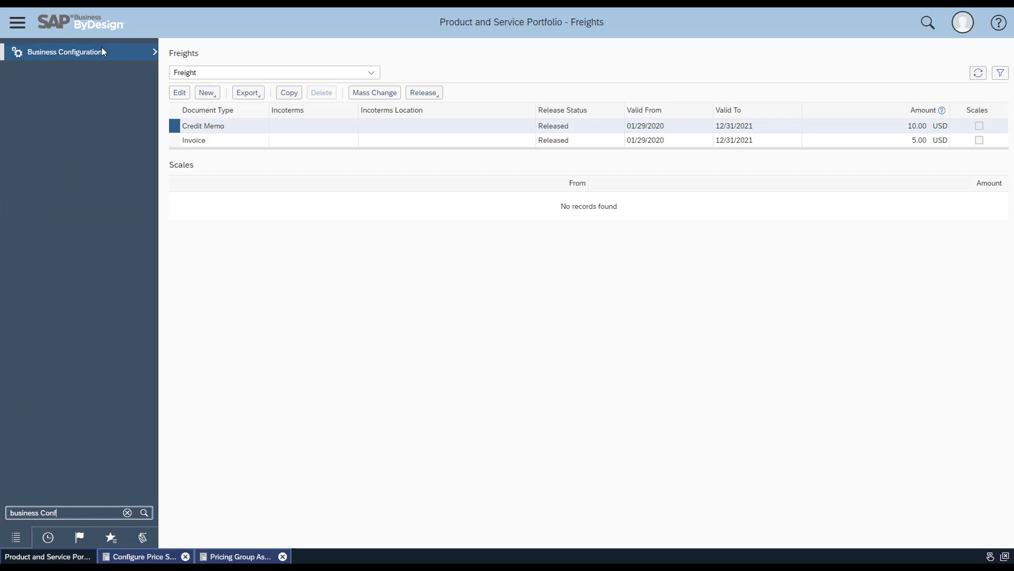
{"action": "left_click", "coordinate": [102, 47]}
{"action": "left_click", "coordinate": [215, 51]}
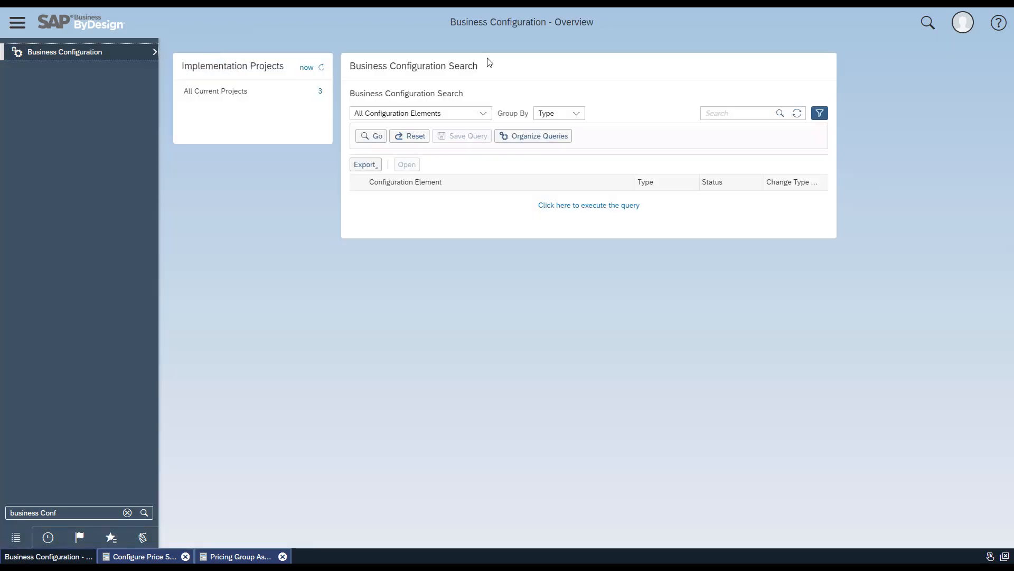
Search the configuration elements for "Configure price strategy" and switch to the Configure Price Strategy activity
{"action": "left_click", "coordinate": [714, 112]}
{"action": "type", "text": "Configure"}
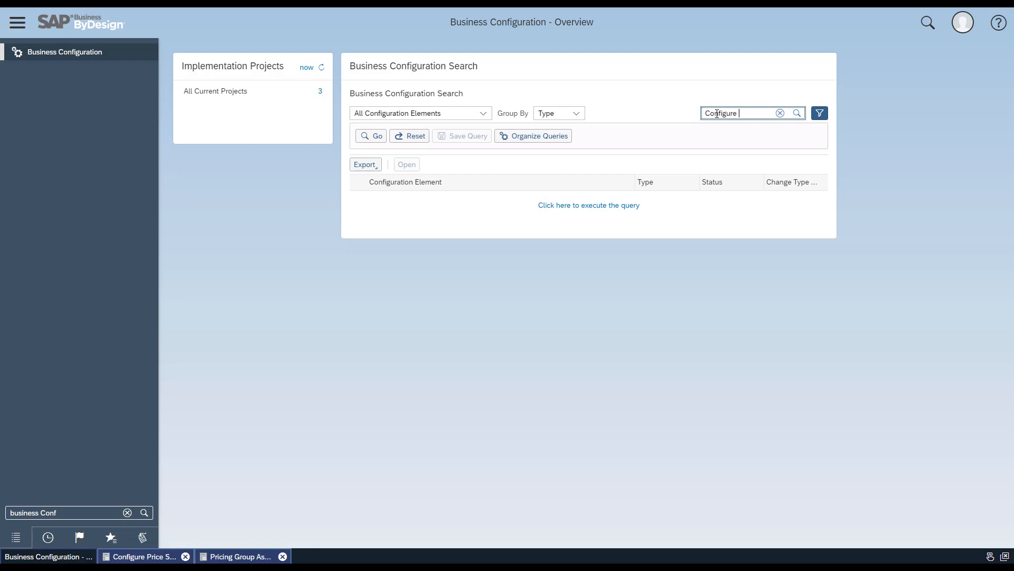
{"action": "type", "text": " price strategy"}
{"action": "key", "text": "Return"}
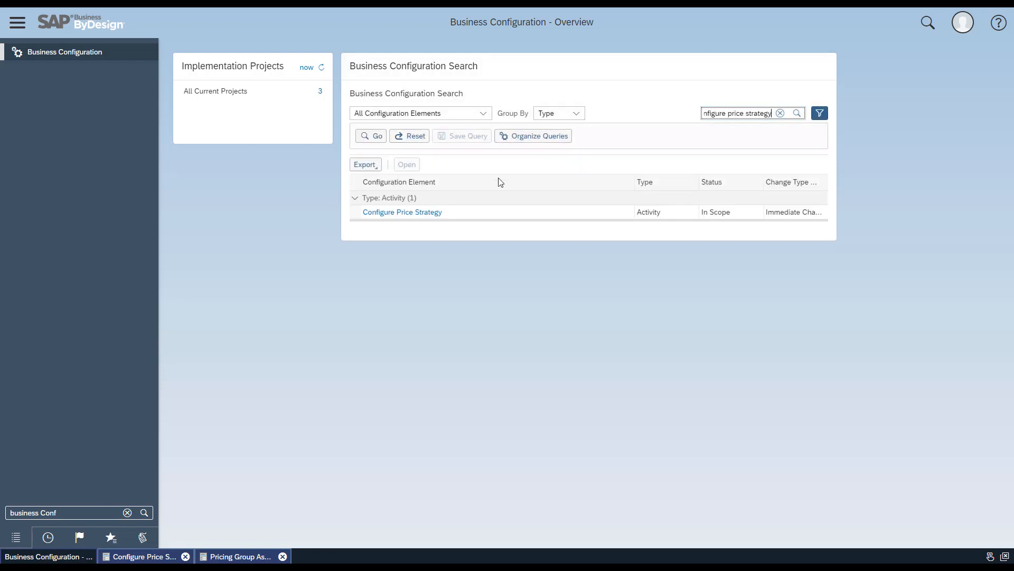
{"action": "left_click", "coordinate": [151, 558]}
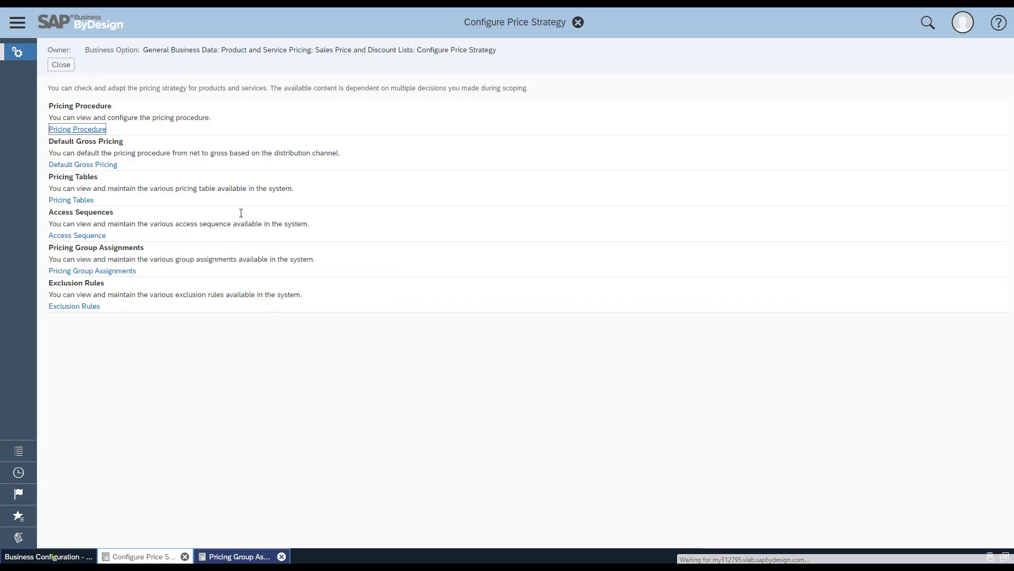
Examine the Process Type / Incoterms and Process Type / Sales Org ID / Incoterms pricing tables in the Surcharge access sequence, and save and close it
{"action": "left_click", "coordinate": [93, 236]}
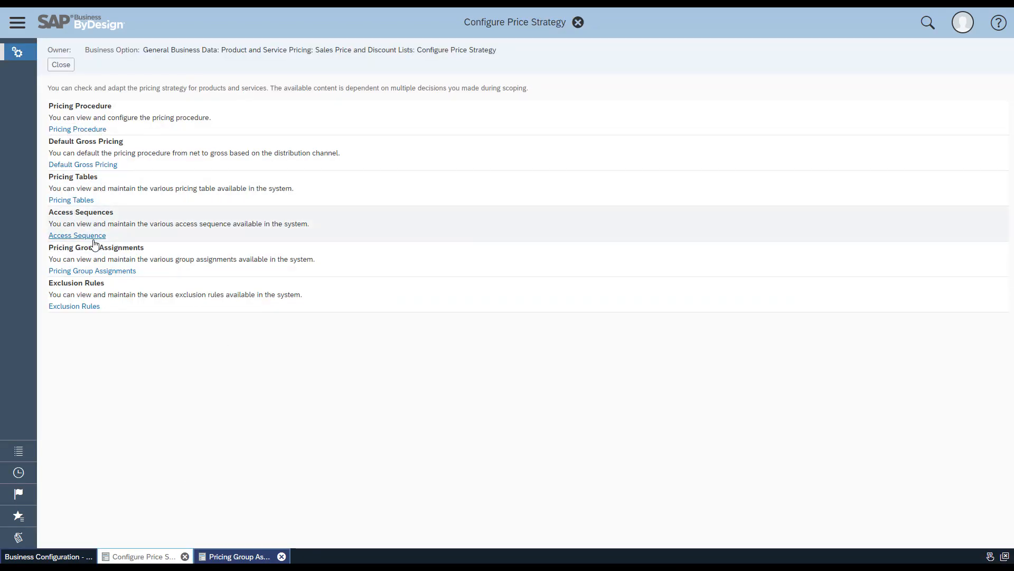
{"action": "left_click", "coordinate": [92, 237]}
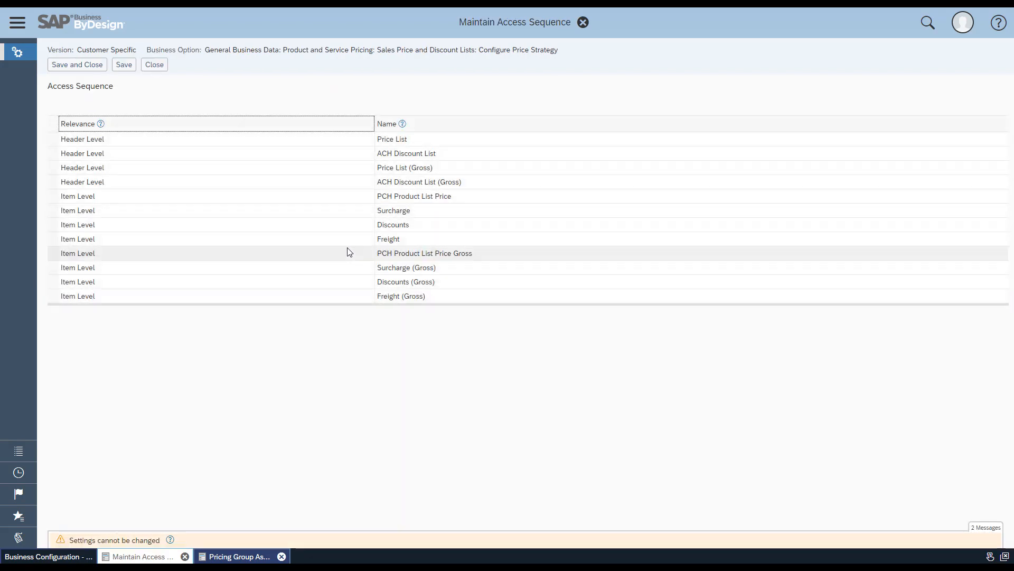
{"action": "left_click", "coordinate": [403, 209]}
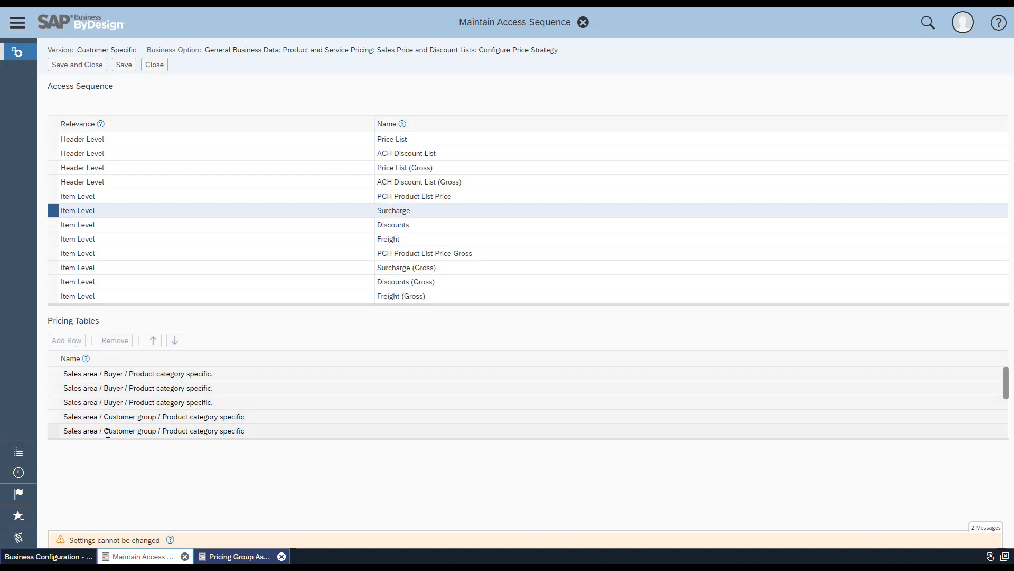
{"action": "left_click_drag", "start_coordinate": [106, 439], "coordinate": [105, 525]}
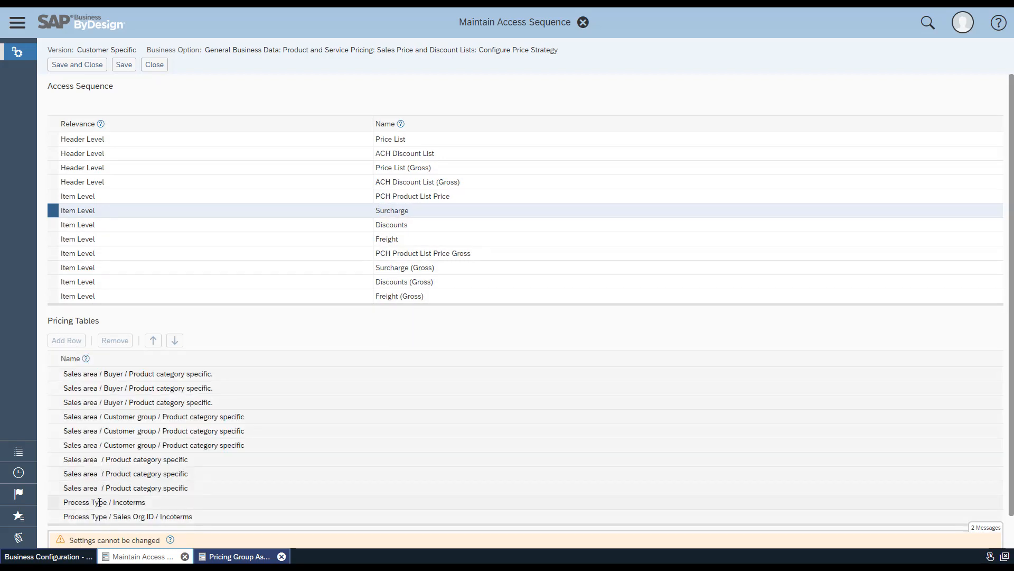
{"action": "left_click", "coordinate": [100, 501]}
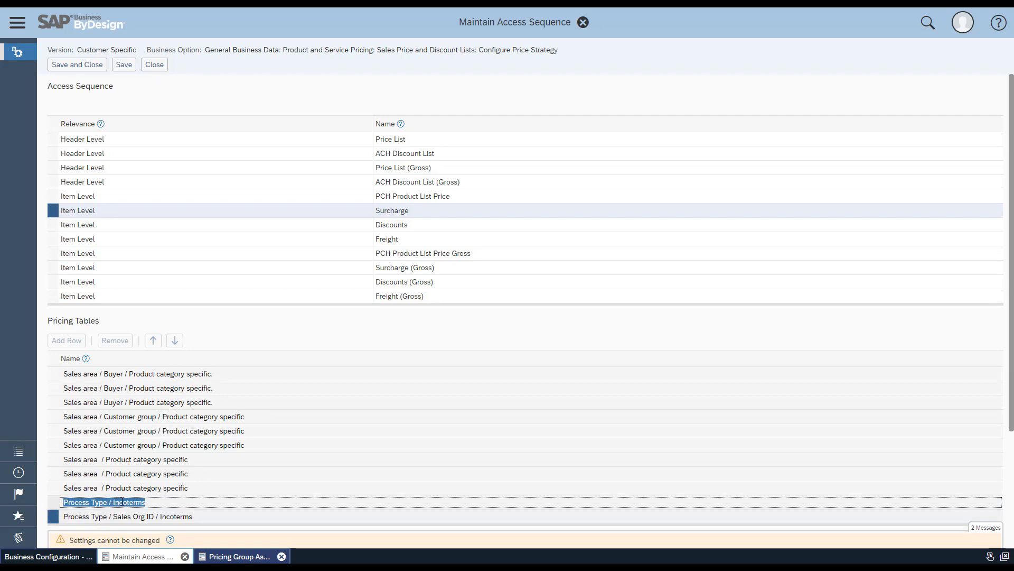
{"action": "left_click", "coordinate": [52, 501]}
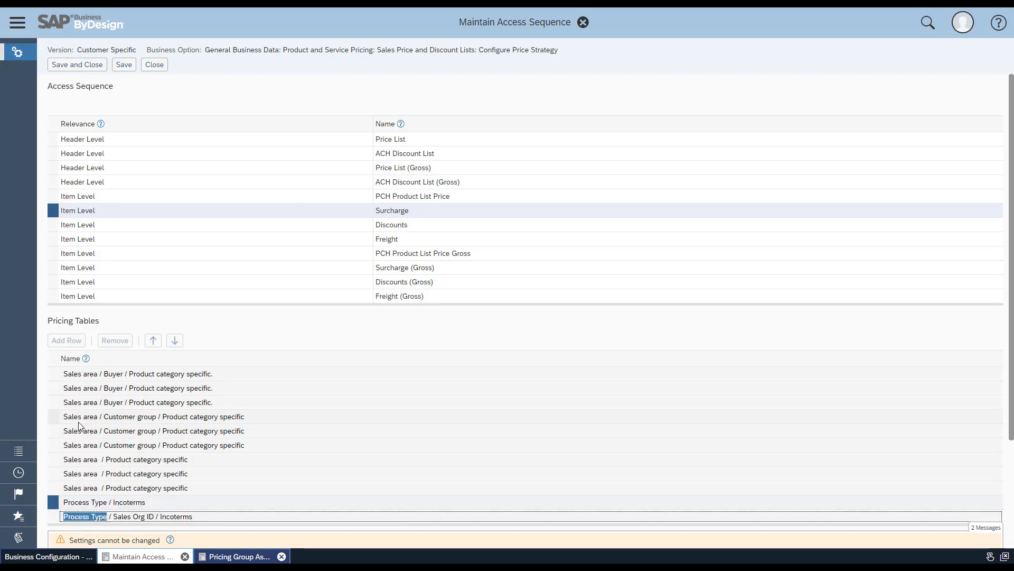
{"action": "left_click", "coordinate": [98, 66]}
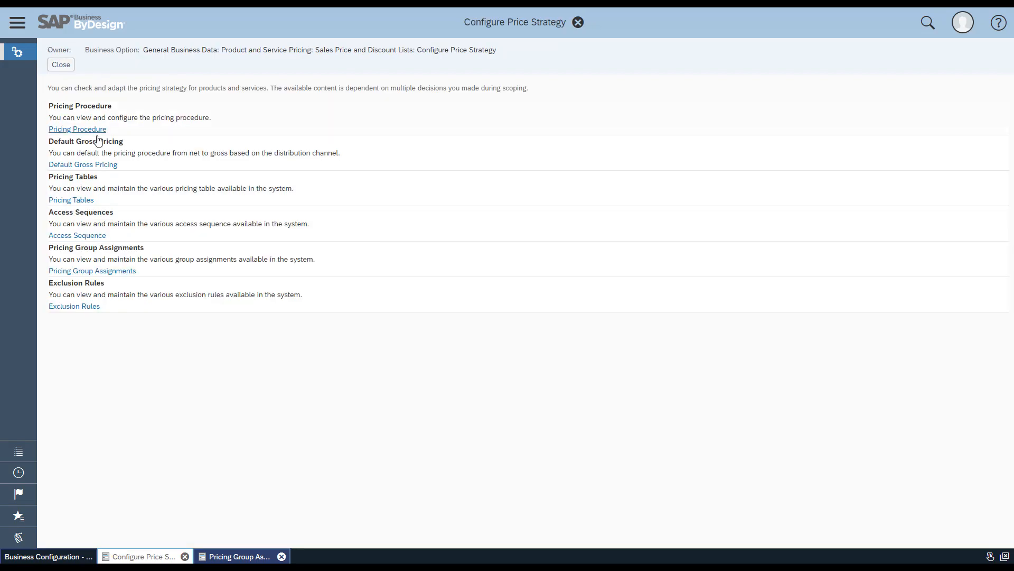
Review the condition type and pricing table of the custom Process Type / Incoterms surcharge in the Surcharges pricing group, and save and close the assignments
{"action": "left_click", "coordinate": [113, 275]}
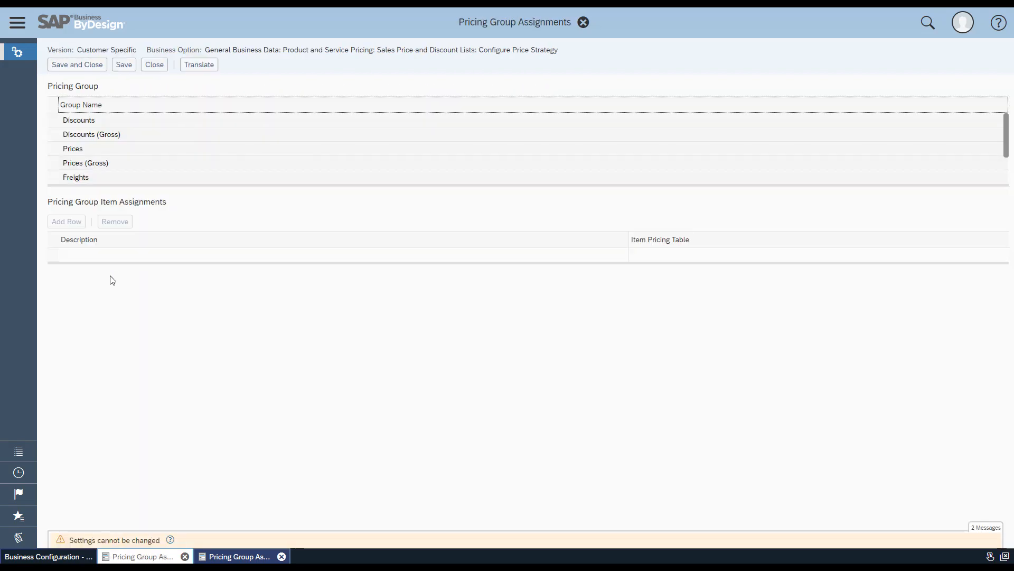
{"action": "left_click_drag", "start_coordinate": [104, 184], "coordinate": [107, 227]}
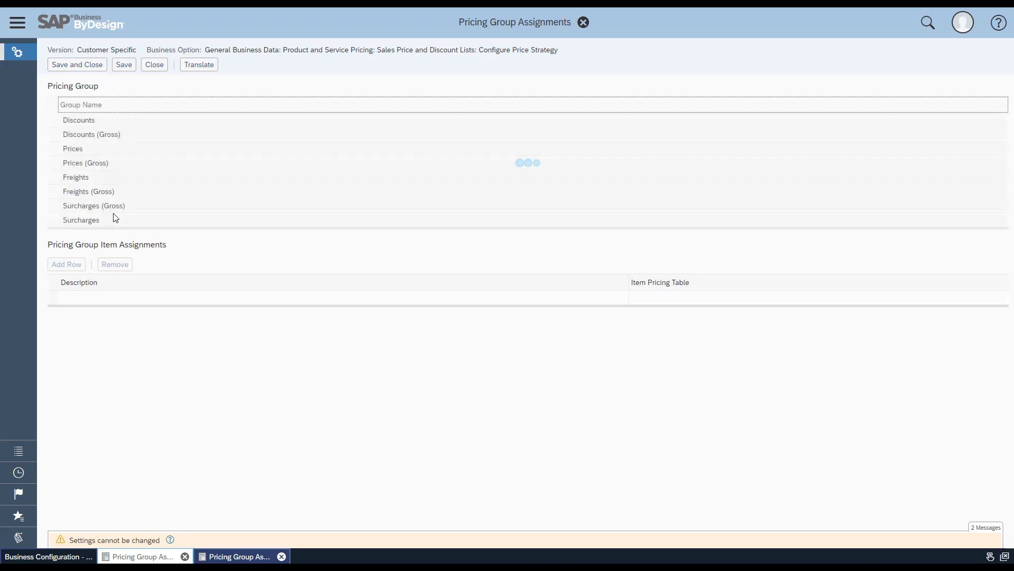
{"action": "left_click", "coordinate": [112, 219]}
{"action": "left_click_drag", "start_coordinate": [132, 363], "coordinate": [135, 440]}
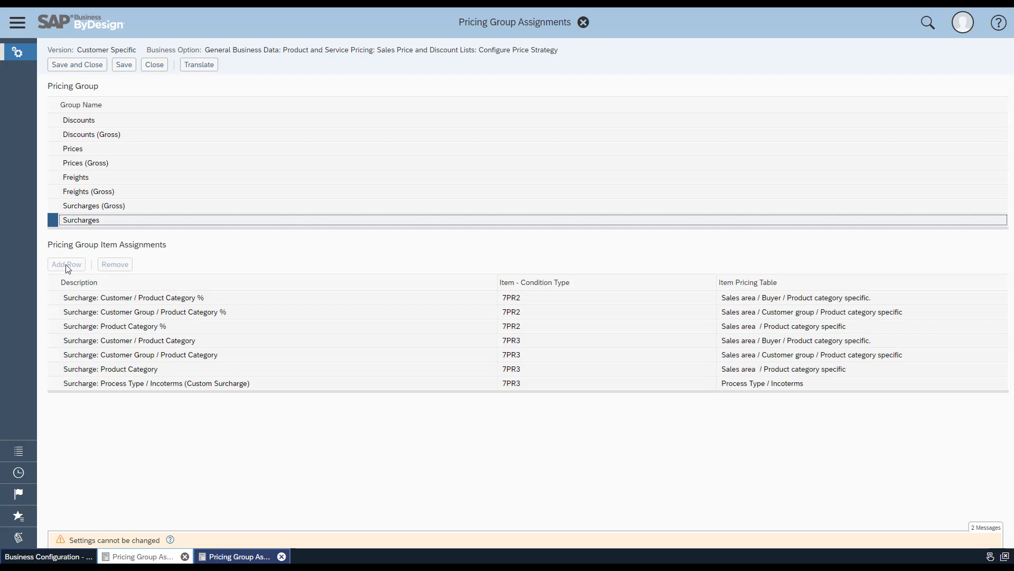
{"action": "left_click", "coordinate": [61, 383]}
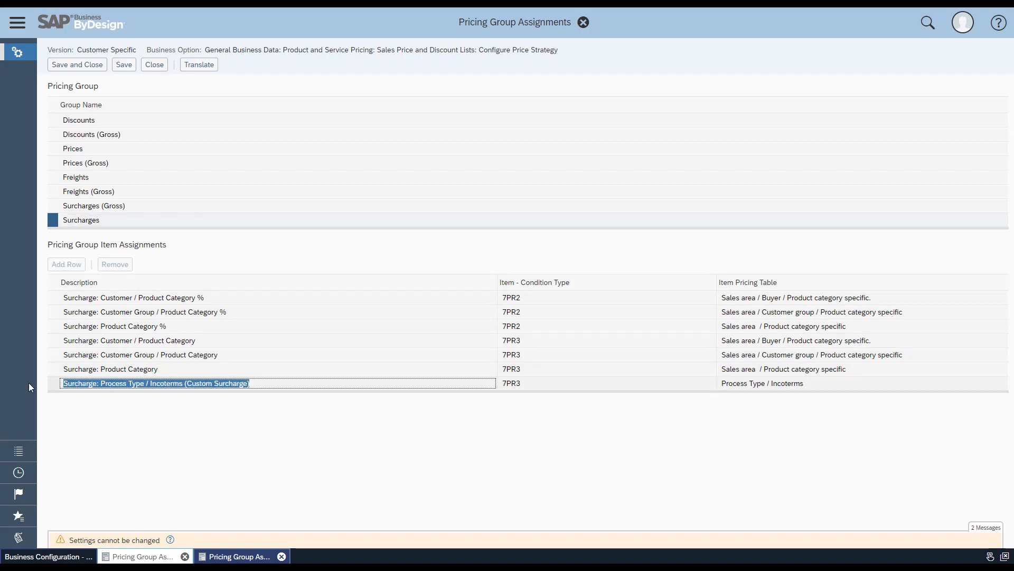
{"action": "left_click_drag", "start_coordinate": [535, 384], "coordinate": [500, 385]}
{"action": "left_click_drag", "start_coordinate": [866, 382], "coordinate": [720, 383]}
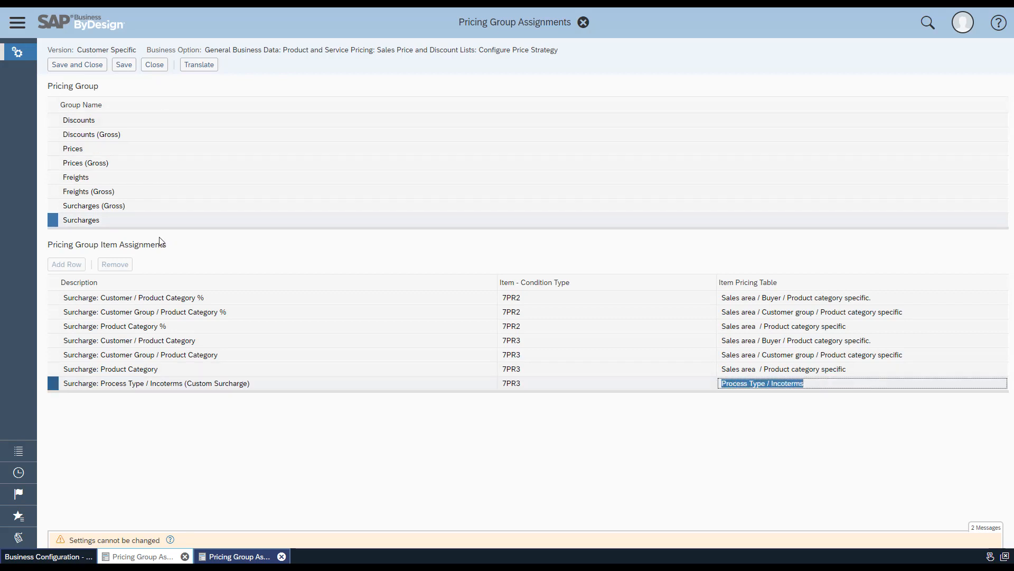
{"action": "left_click", "coordinate": [88, 65]}
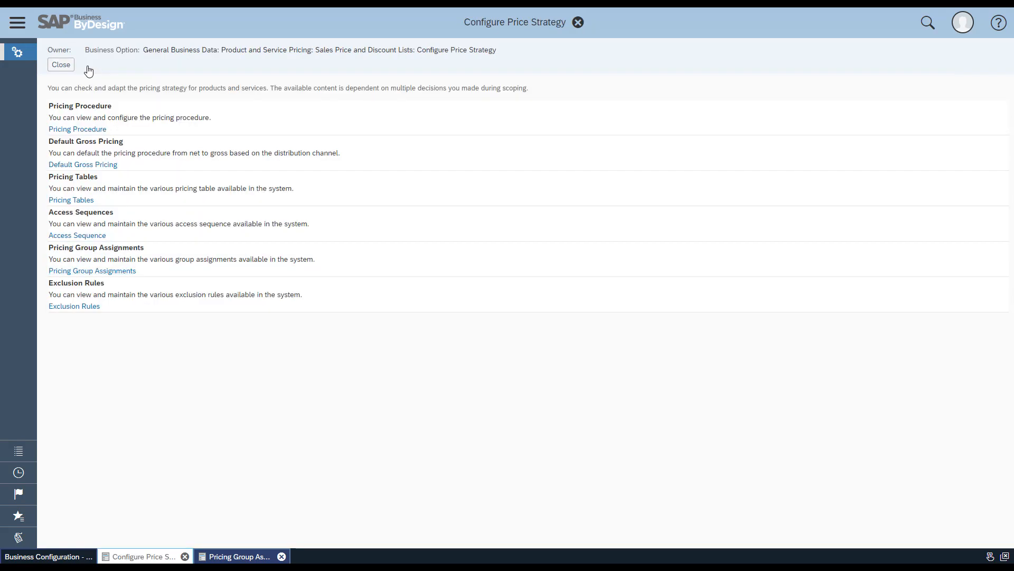
Find the Product and Service Portfolio work center and show its surcharges for Surcharge: Process Type / Incoterms (Custom Surcharge)
{"action": "left_click", "coordinate": [17, 23]}
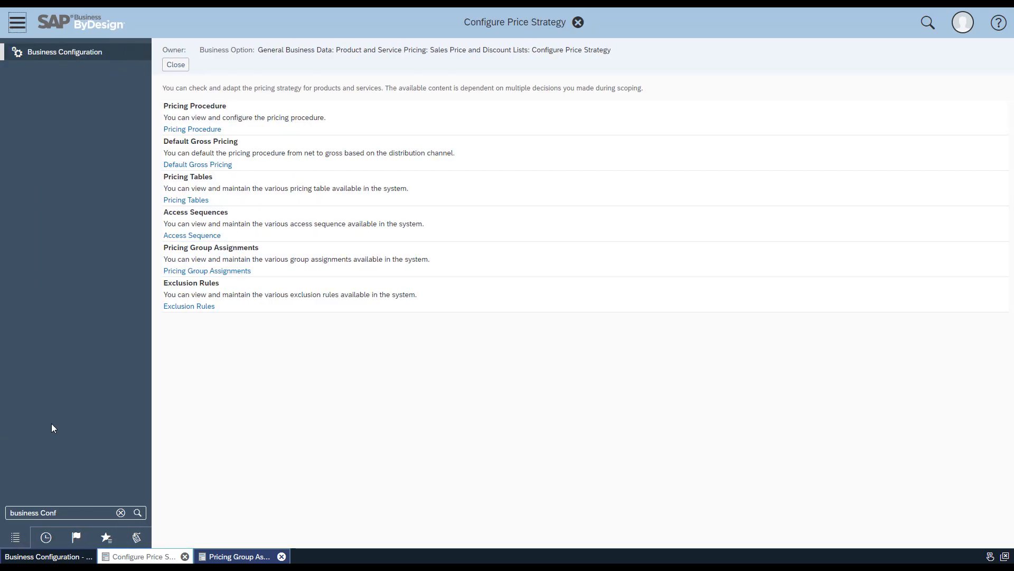
{"action": "left_click", "coordinate": [79, 512]}
{"action": "type", "text": "Product and"}
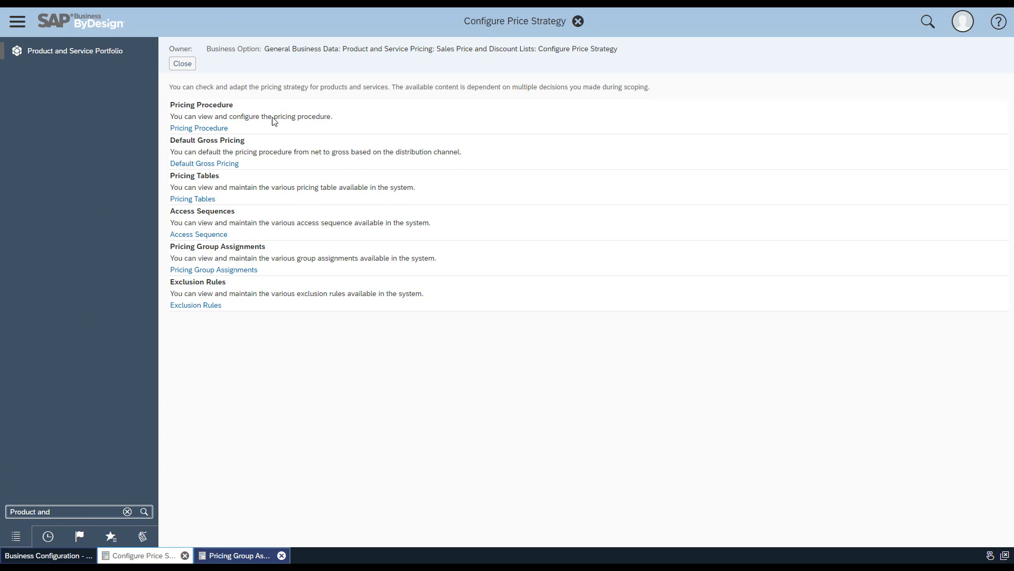
{"action": "left_click", "coordinate": [113, 49]}
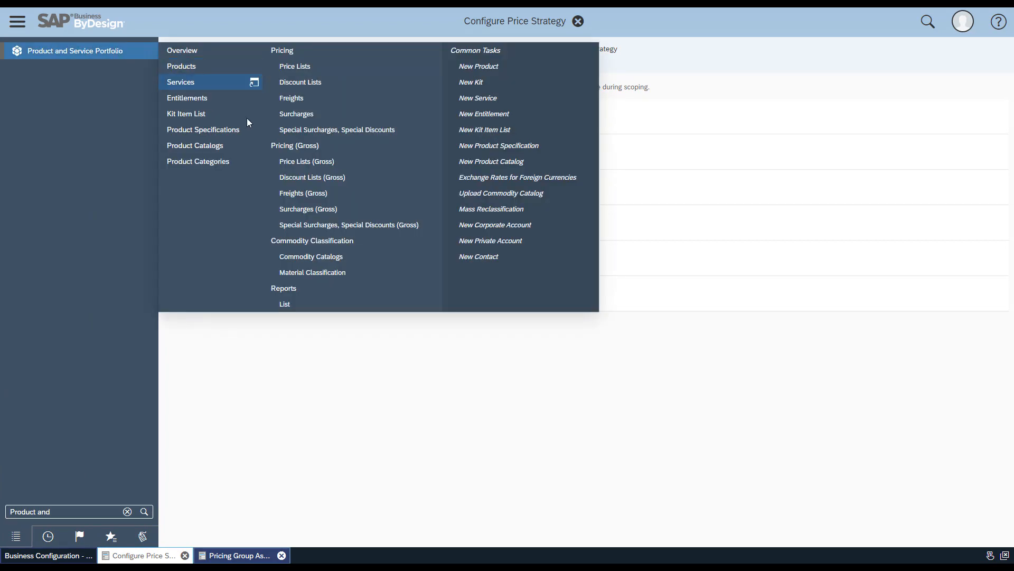
{"action": "left_click", "coordinate": [302, 115]}
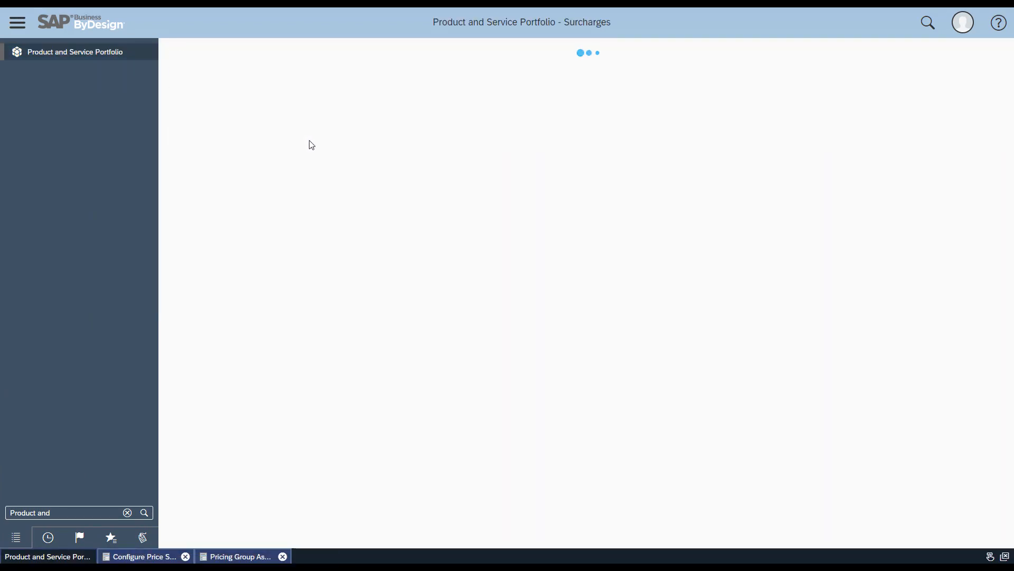
{"action": "left_click", "coordinate": [373, 73]}
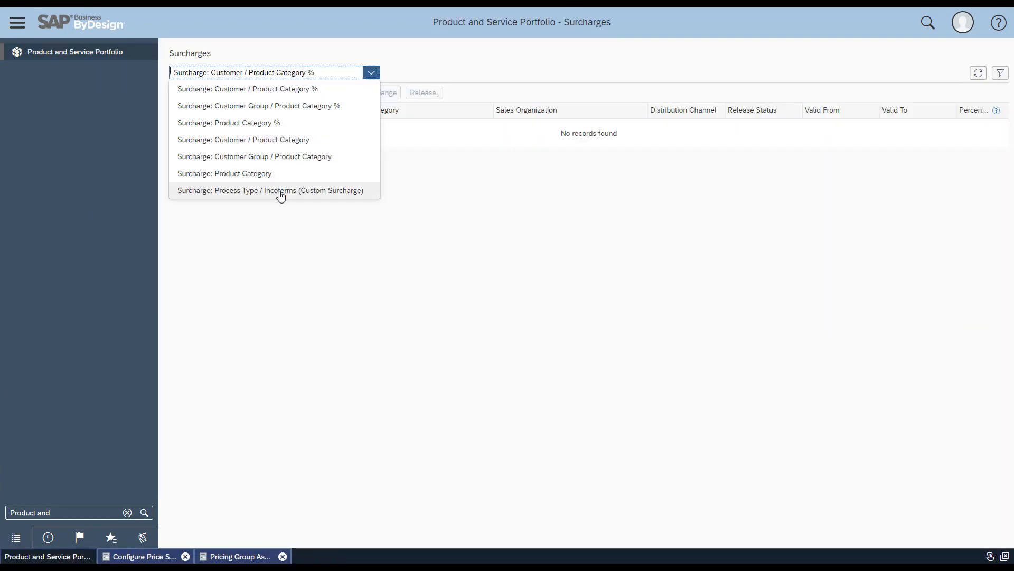
{"action": "left_click", "coordinate": [339, 191]}
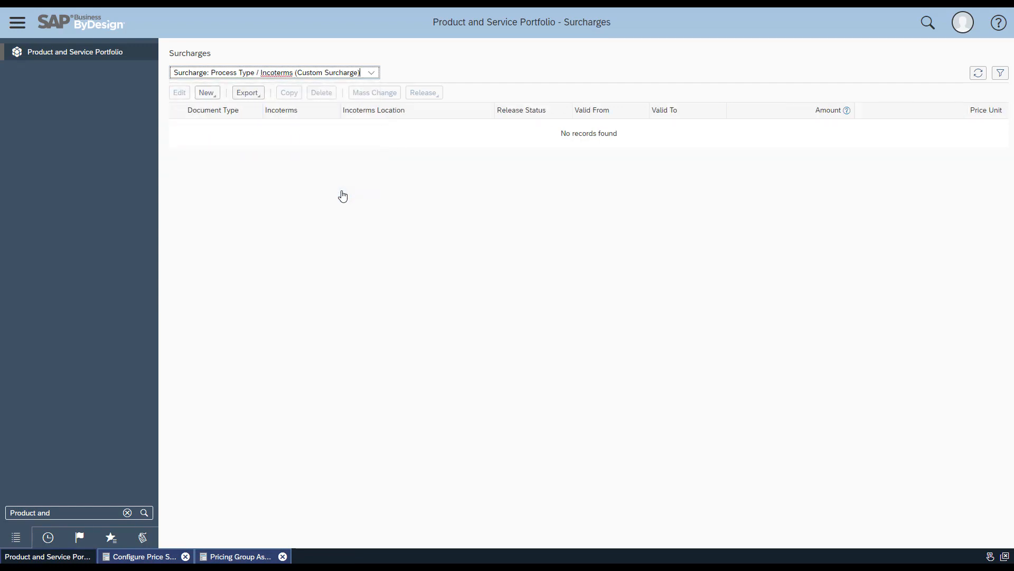
Start a new Surcharge: Process Type / Incoterms (Custom Surcharge) entry
{"action": "left_click", "coordinate": [218, 98]}
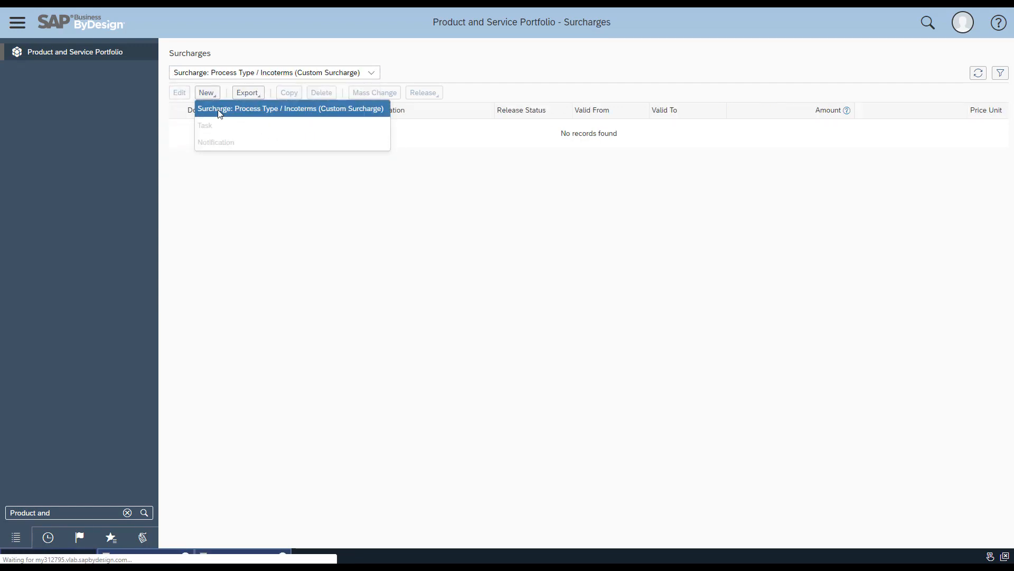
{"action": "left_click", "coordinate": [218, 108]}
{"action": "left_click", "coordinate": [355, 105]}
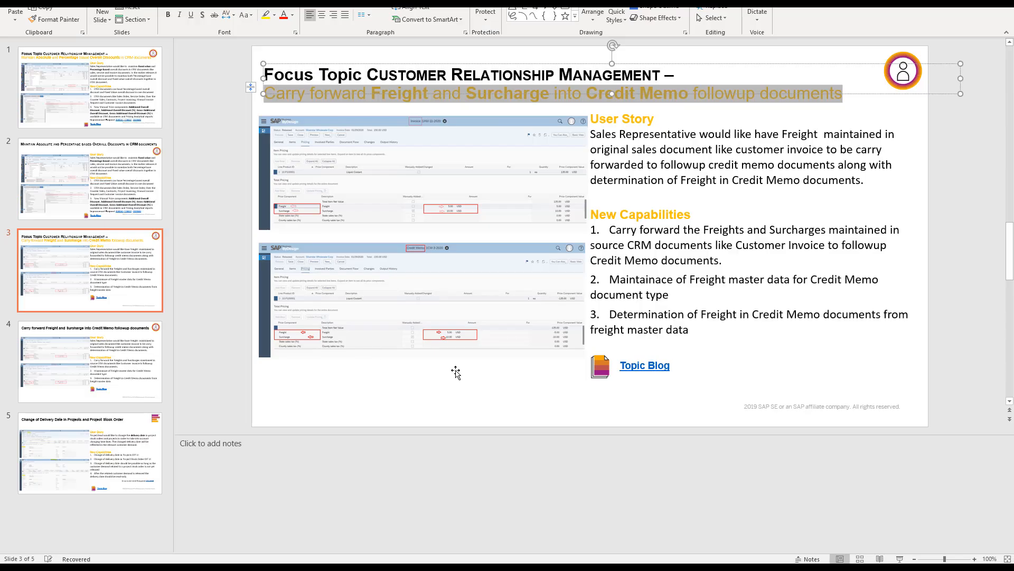
Start the slide show in PowerPoint from the freight and surcharge carry-forward slide
{"action": "left_click", "coordinate": [900, 558]}
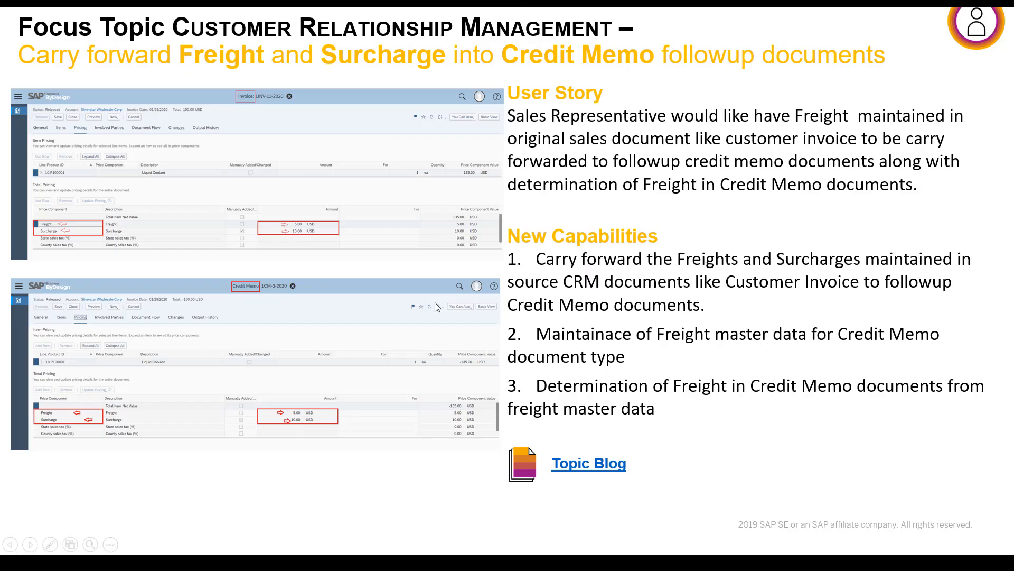